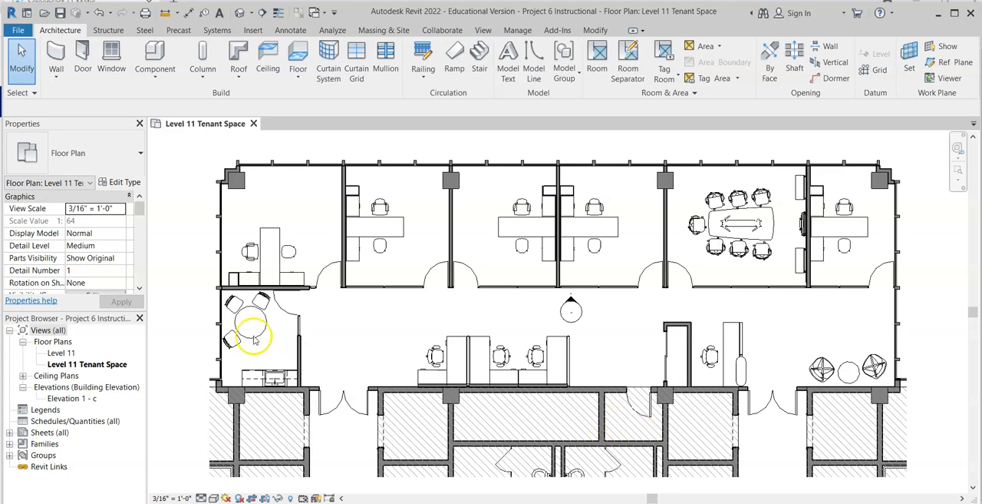
Duplicate the Level 11 Tenant Space floor plan view with detailing.
{"action": "left_click", "coordinate": [123, 367]}
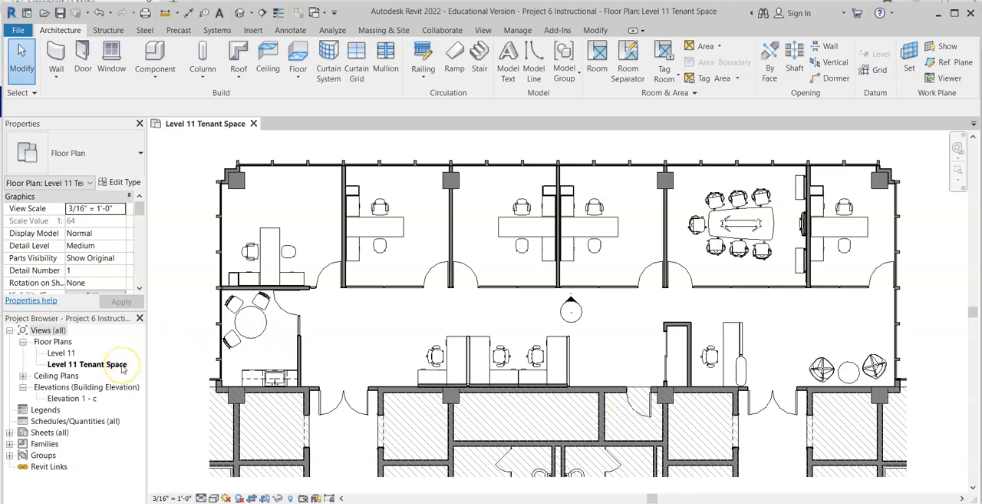
{"action": "right_click", "coordinate": [123, 366]}
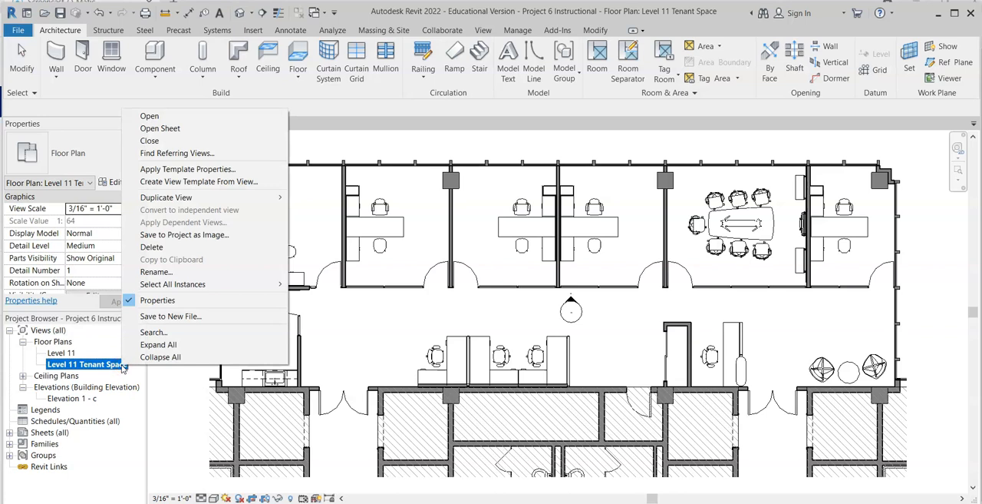
{"action": "mouse_move", "coordinate": [199, 200]}
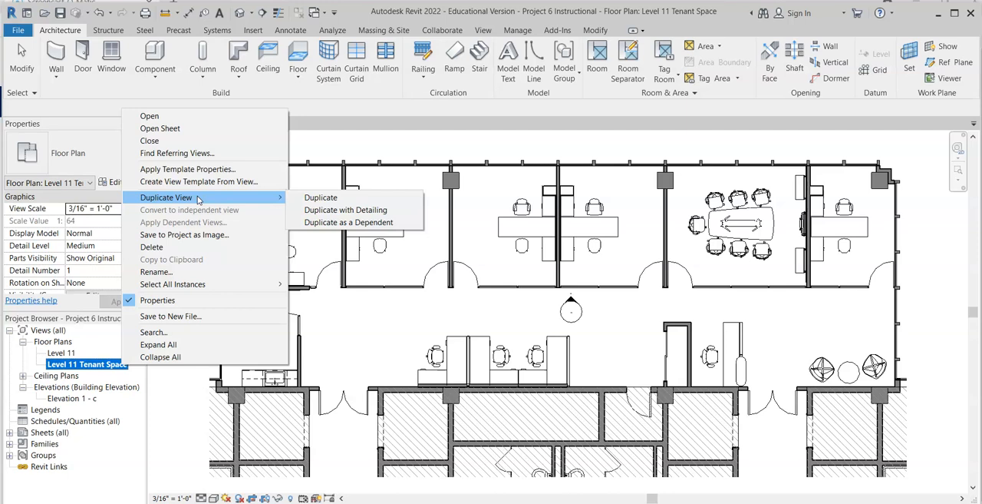
{"action": "left_click", "coordinate": [343, 197]}
{"action": "left_click", "coordinate": [344, 214]}
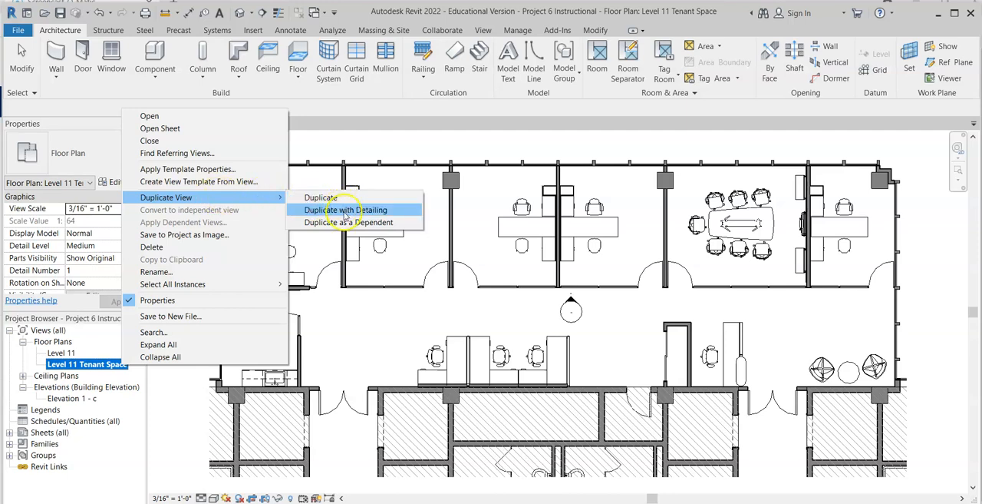
{"action": "left_click", "coordinate": [345, 211]}
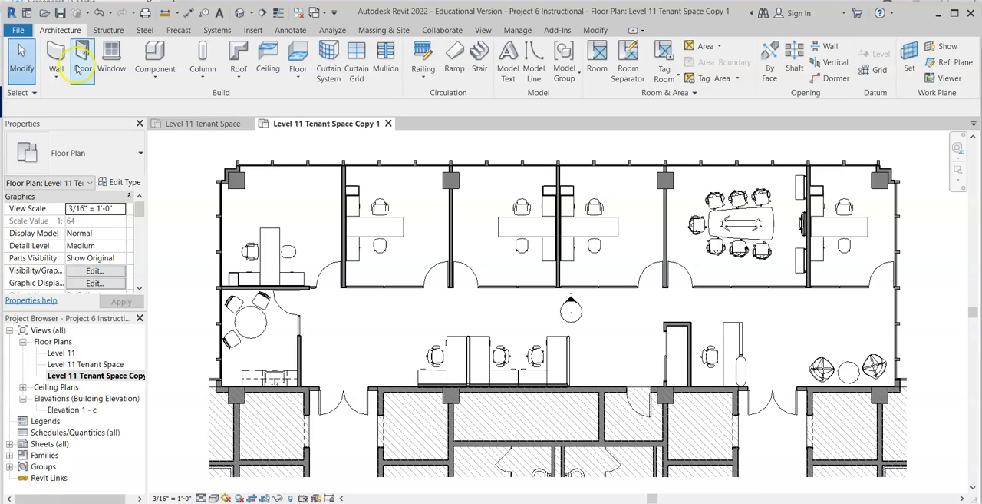
Rename the copied floor plan view as "Presentation Plan with Room Names".
{"action": "left_click", "coordinate": [96, 376]}
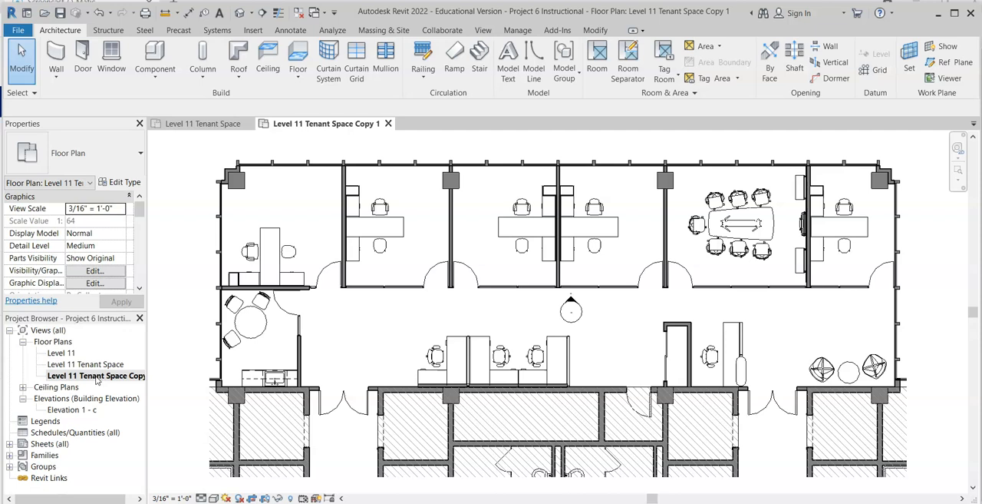
{"action": "right_click", "coordinate": [96, 376]}
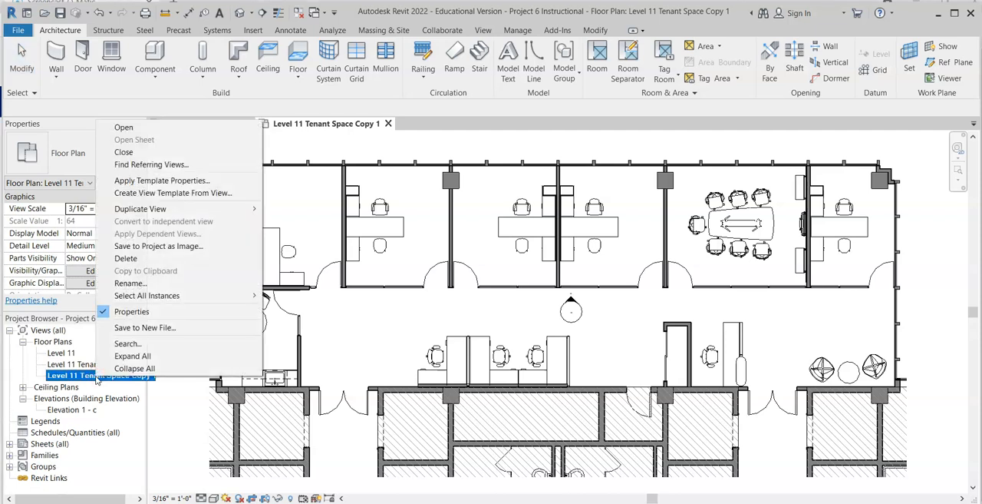
{"action": "left_click", "coordinate": [143, 282]}
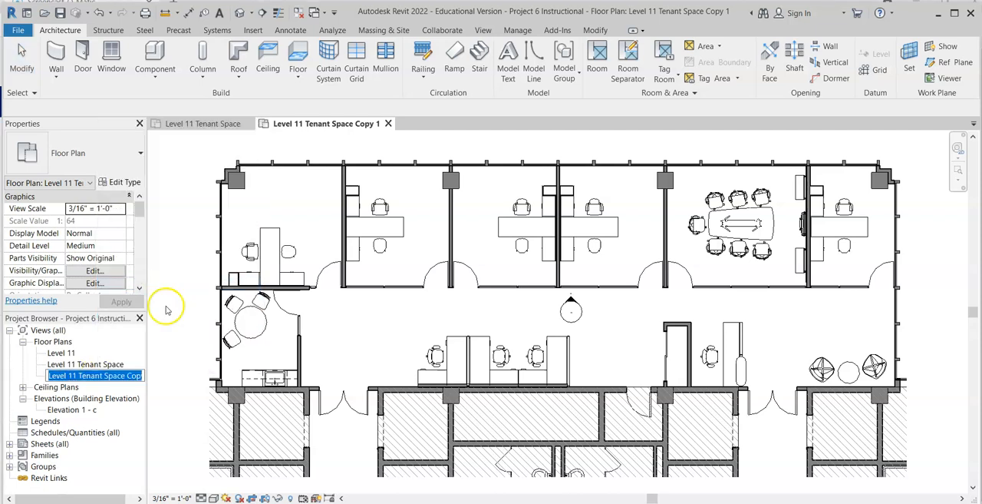
{"action": "left_click", "coordinate": [205, 408]}
{"action": "type", "text": "Presentation Plan with R"}
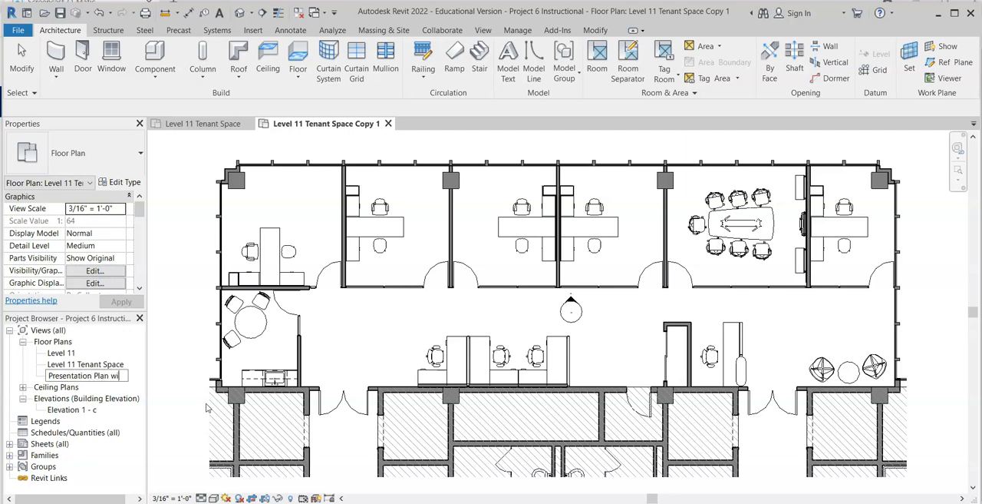
{"action": "type", "text": "ooms"}
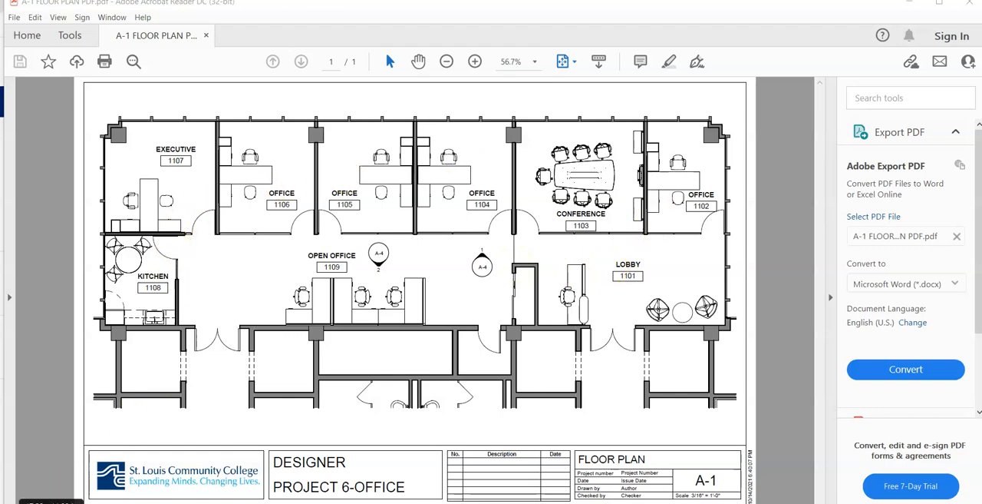
Return to Revit and draw a room separator from the wall end beside the conference room to the corner of the closet below.
{"action": "left_click", "coordinate": [461, 503]}
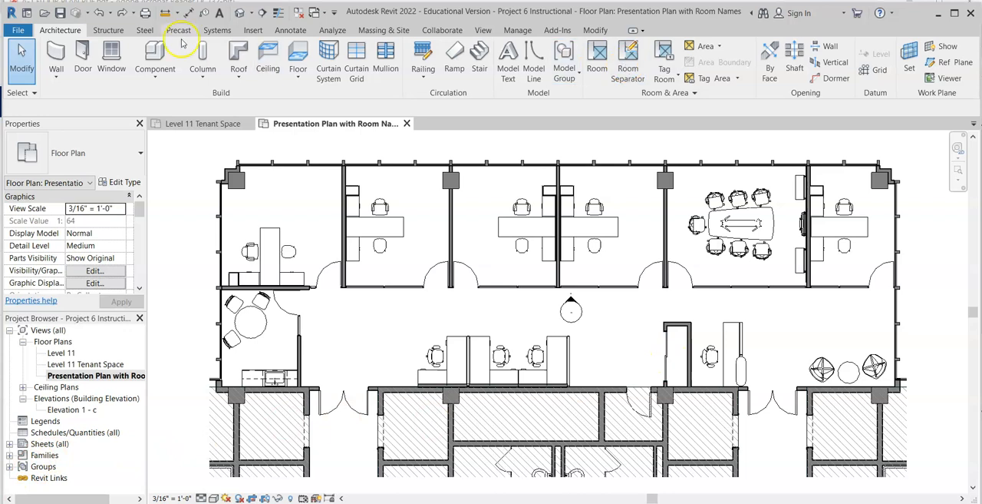
{"action": "left_click", "coordinate": [625, 66]}
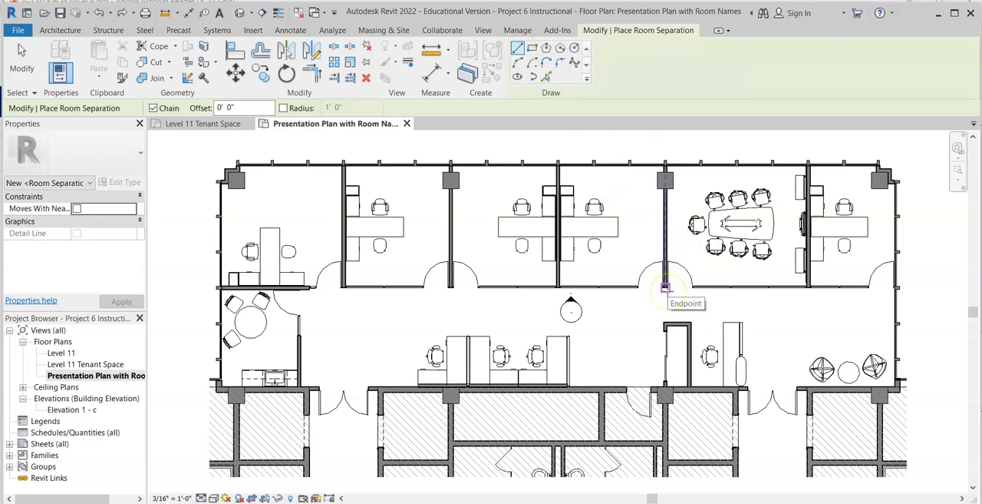
{"action": "scroll", "coordinate": [666, 288], "scroll_direction": "up", "scroll_amount": 2}
{"action": "scroll", "coordinate": [666, 289], "scroll_direction": "up", "scroll_amount": 2}
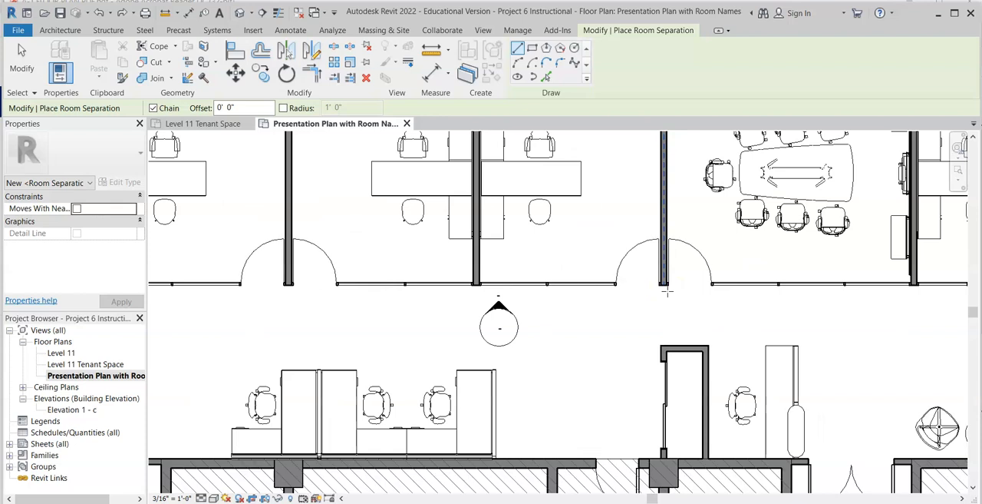
{"action": "left_click", "coordinate": [667, 288]}
{"action": "left_click", "coordinate": [668, 309]}
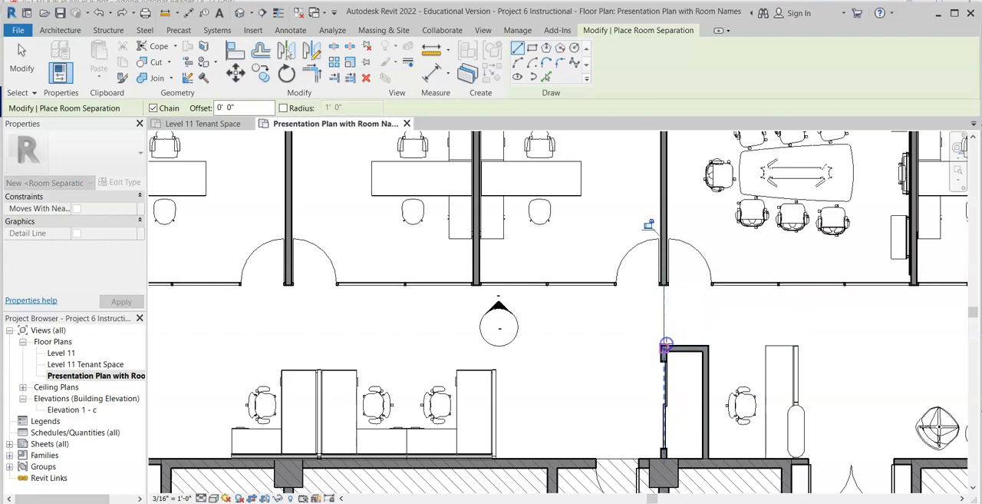
{"action": "left_click", "coordinate": [667, 345]}
{"action": "key", "text": "Escape"}
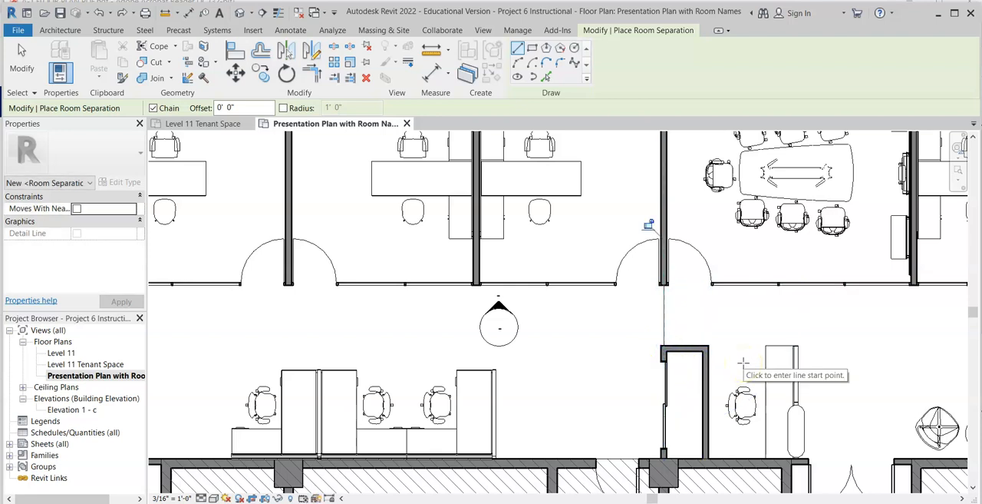
Place a room with a tag in the reception area between the separator line and the exterior wall.
{"action": "scroll", "coordinate": [733, 307], "scroll_direction": "down", "scroll_amount": 4}
{"action": "scroll", "coordinate": [767, 276], "scroll_direction": "up", "scroll_amount": 2}
{"action": "left_click", "coordinate": [684, 263]}
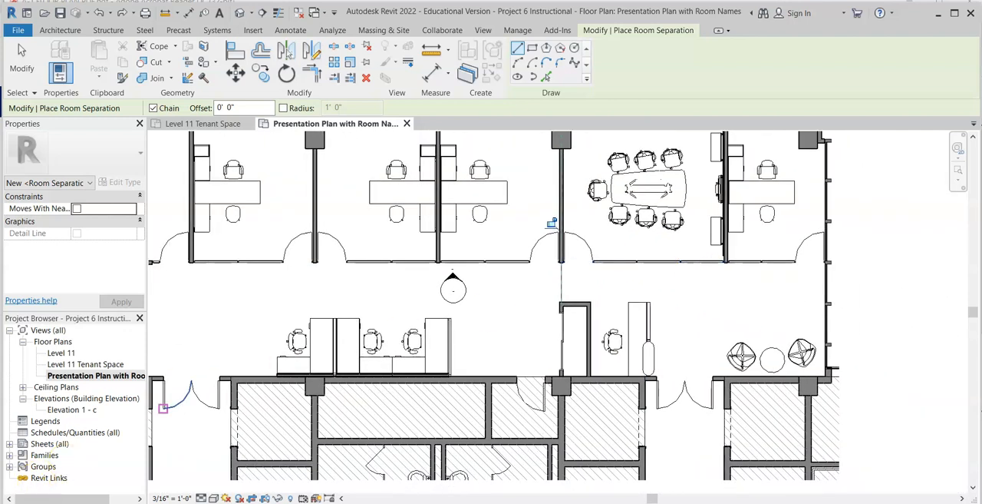
{"action": "left_click", "coordinate": [58, 31]}
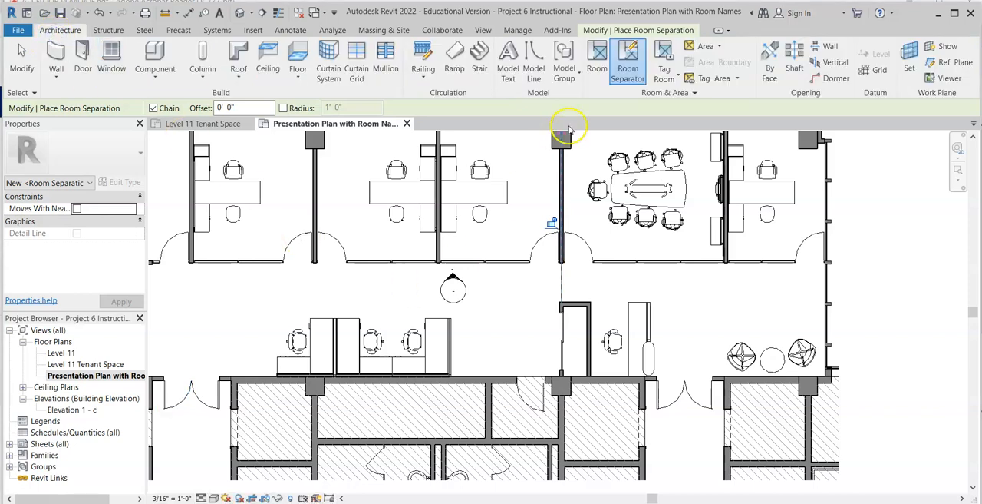
{"action": "left_click", "coordinate": [600, 63]}
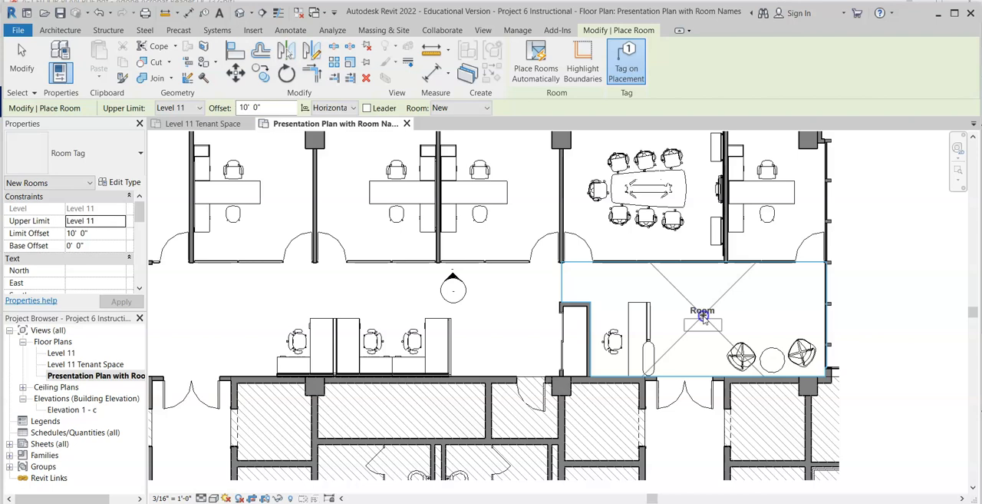
{"action": "left_click", "coordinate": [703, 316]}
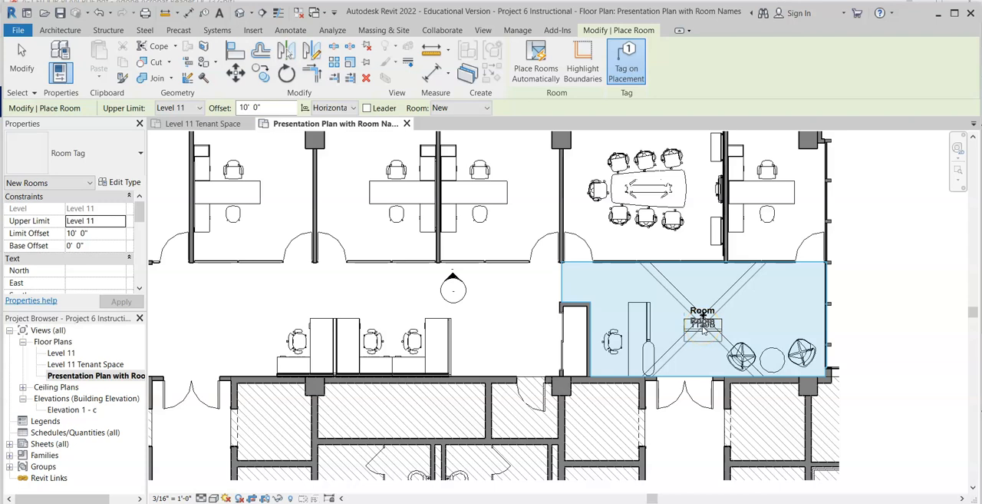
{"action": "key", "text": "Escape"}
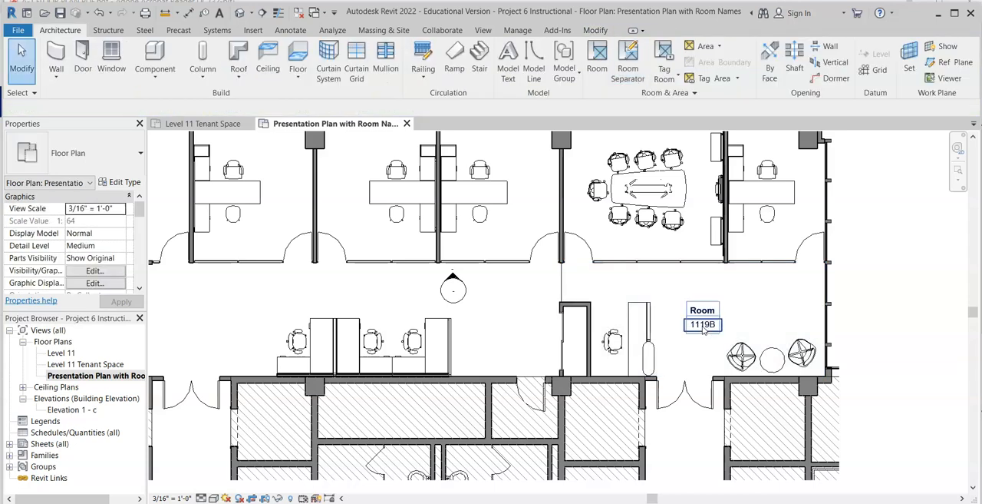
Change the room name in the reception area's tag to LOBBY.
{"action": "left_click", "coordinate": [709, 315]}
{"action": "left_click", "coordinate": [710, 313]}
{"action": "left_click", "coordinate": [704, 307]}
{"action": "left_click_drag", "start_coordinate": [703, 308], "coordinate": [673, 304]}
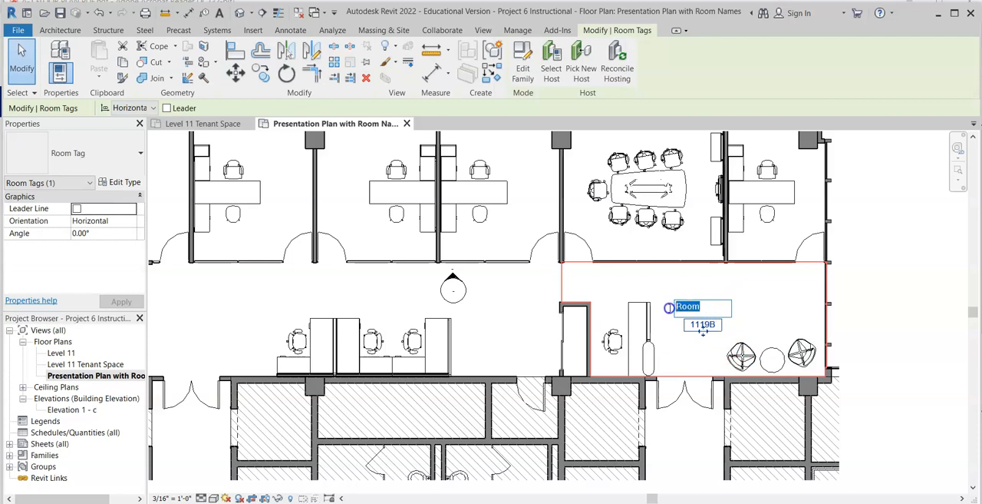
{"action": "type", "text": "LOBBY"}
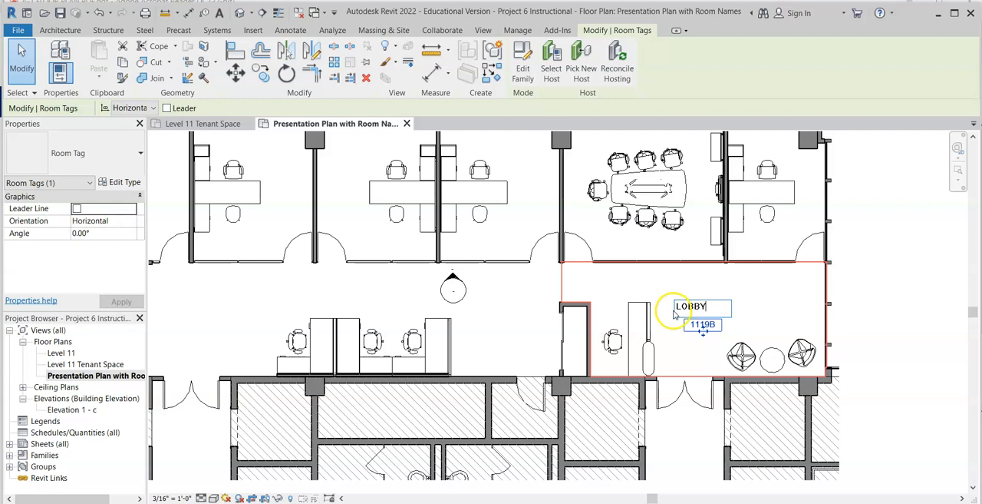
Set the lobby's room number to 1101 in its tag.
{"action": "left_click", "coordinate": [696, 327]}
{"action": "left_click", "coordinate": [707, 324]}
{"action": "left_click", "coordinate": [701, 328]}
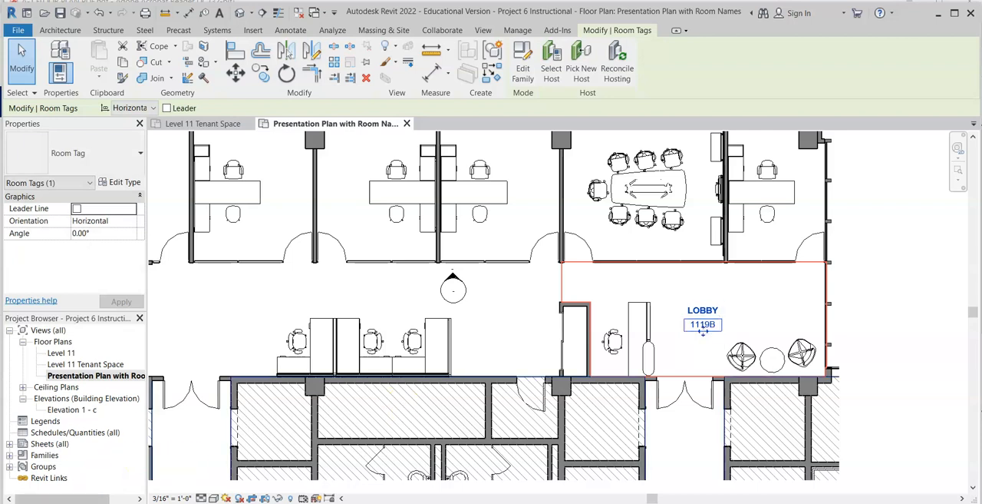
{"action": "scroll", "coordinate": [703, 328], "scroll_direction": "up", "scroll_amount": 3}
{"action": "left_click", "coordinate": [703, 328]}
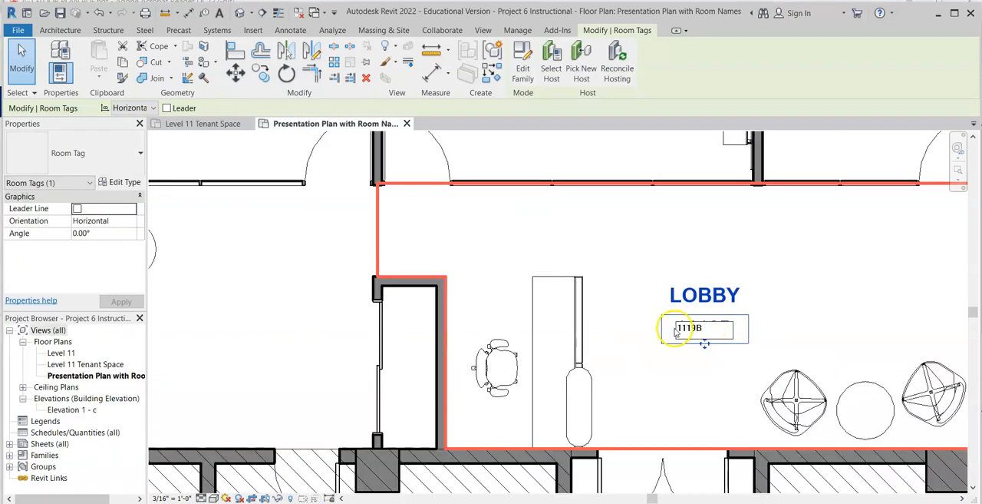
{"action": "left_click_drag", "start_coordinate": [711, 329], "coordinate": [676, 328]}
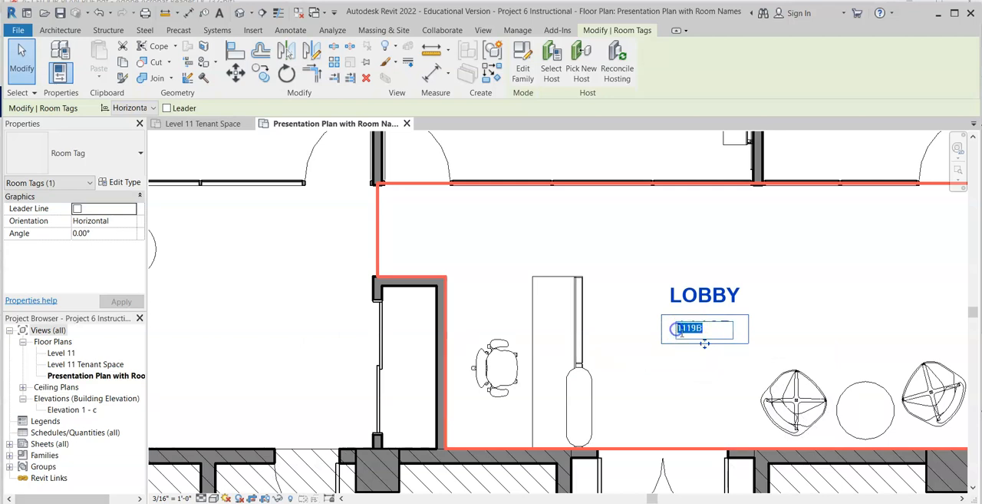
{"action": "type", "text": "11"}
{"action": "left_click", "coordinate": [718, 405]}
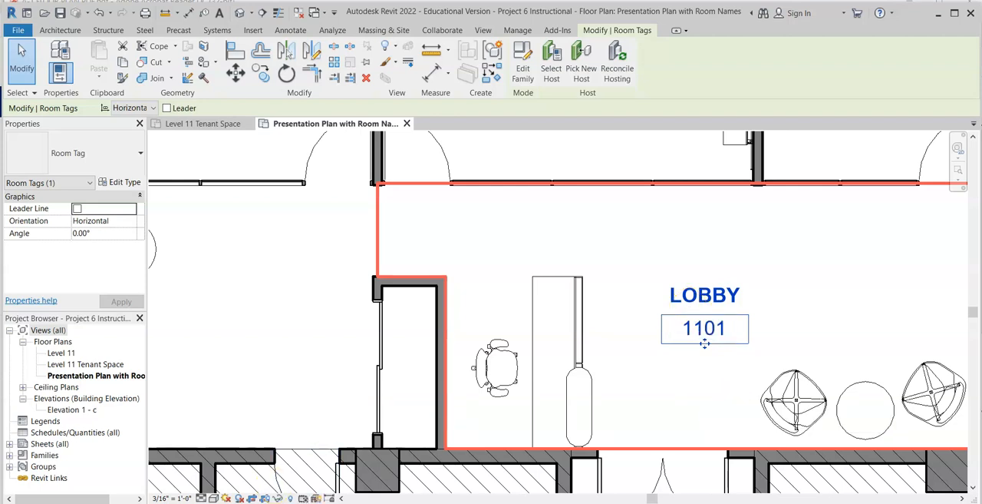
{"action": "left_click", "coordinate": [766, 331]}
Place a tagged room in the corner office next to the conference room, near its door.
{"action": "scroll", "coordinate": [768, 326], "scroll_direction": "down", "scroll_amount": 2}
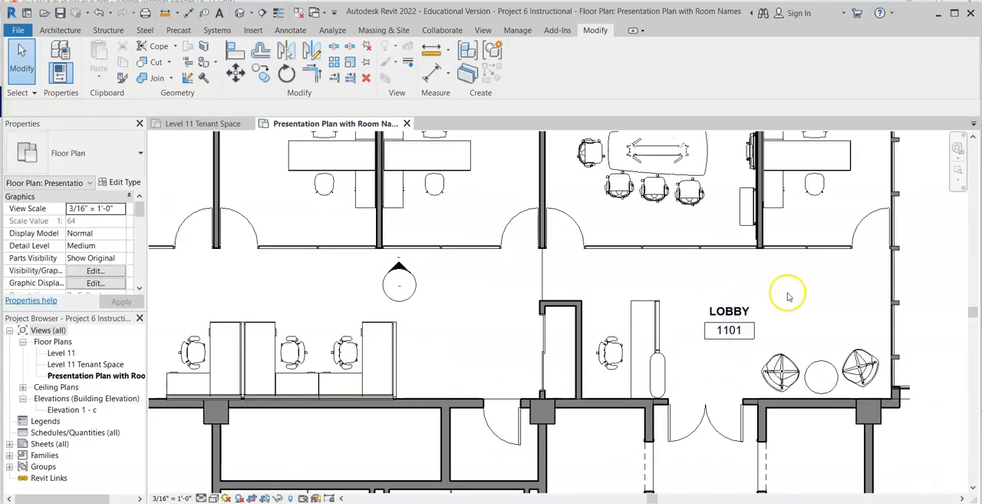
{"action": "middle_click_drag", "start_coordinate": [795, 262], "coordinate": [566, 428]}
{"action": "middle_click_drag", "start_coordinate": [619, 361], "coordinate": [622, 296]}
{"action": "left_click", "coordinate": [59, 31]}
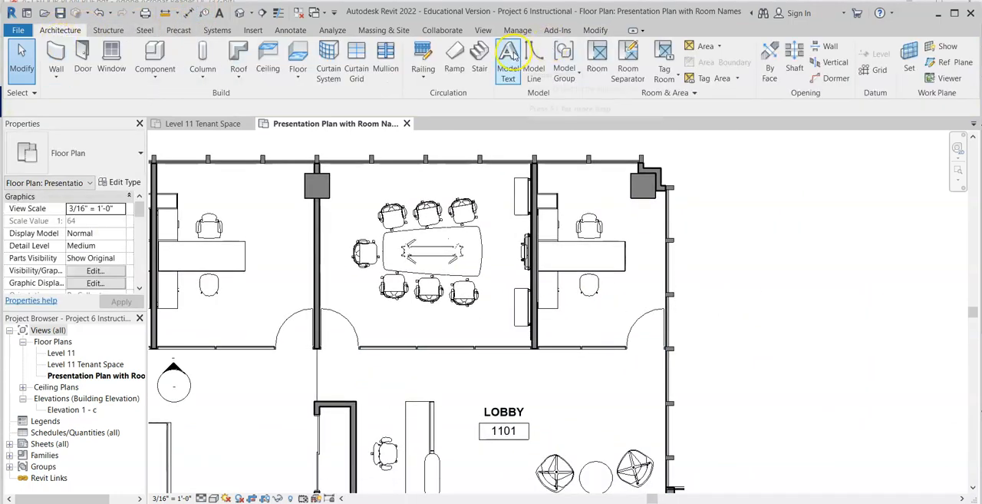
{"action": "left_click", "coordinate": [596, 58]}
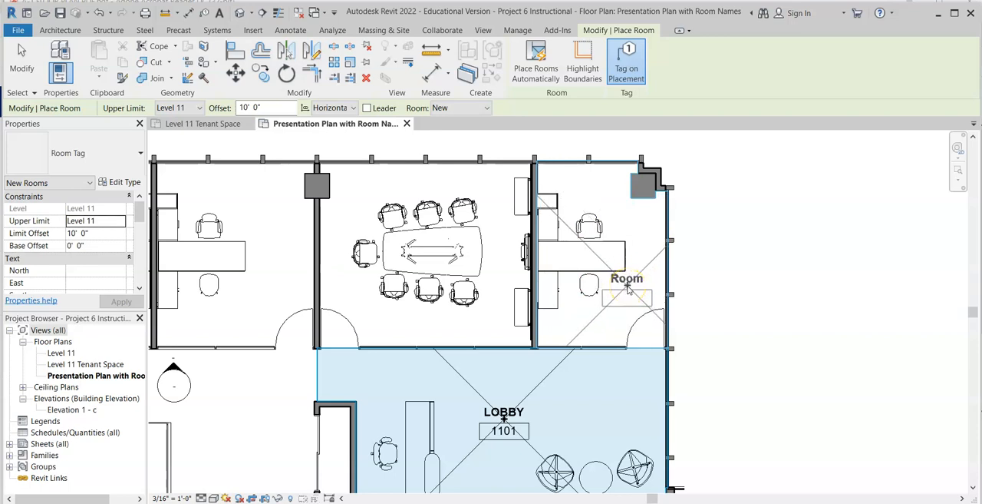
{"action": "left_click", "coordinate": [628, 287]}
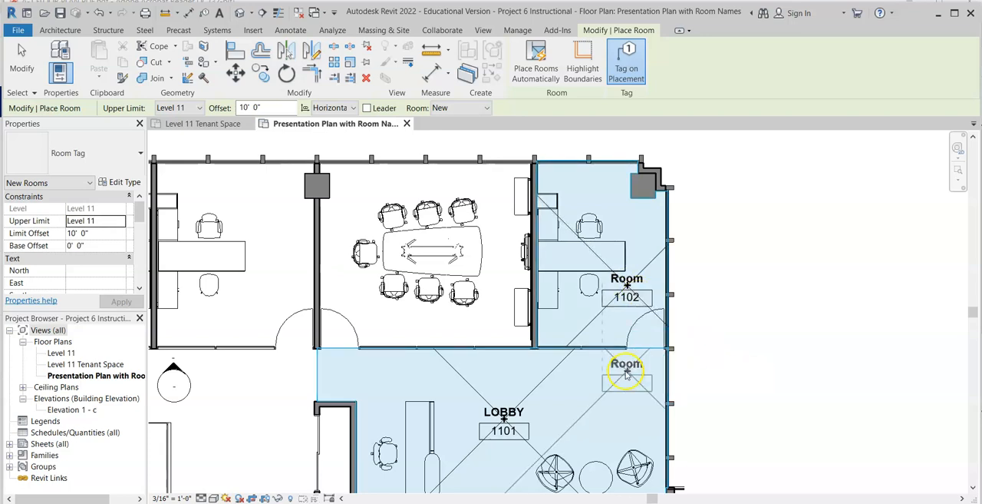
{"action": "key", "text": "Escape"}
{"action": "key", "text": "Escape"}
Change the corner room's name in its tag to OFFICE.
{"action": "double_click", "coordinate": [628, 277]}
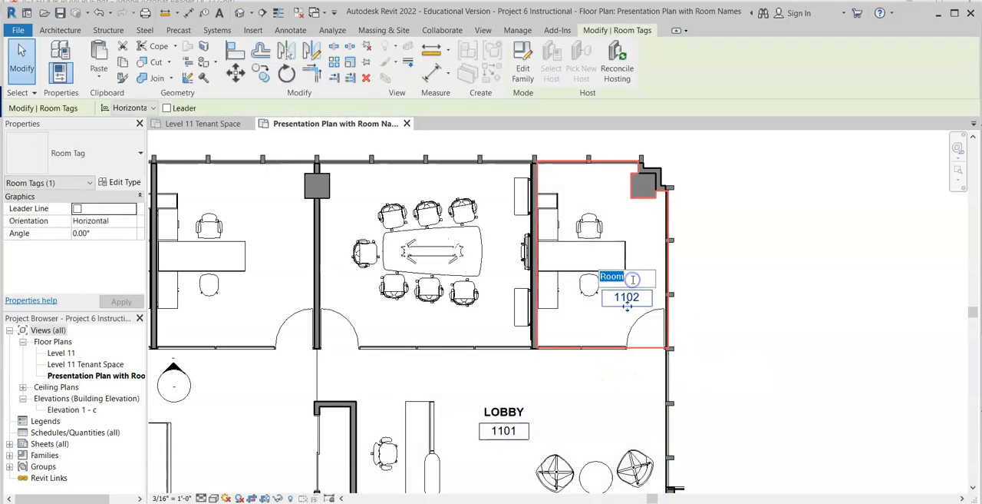
{"action": "type", "text": "OFFICE"}
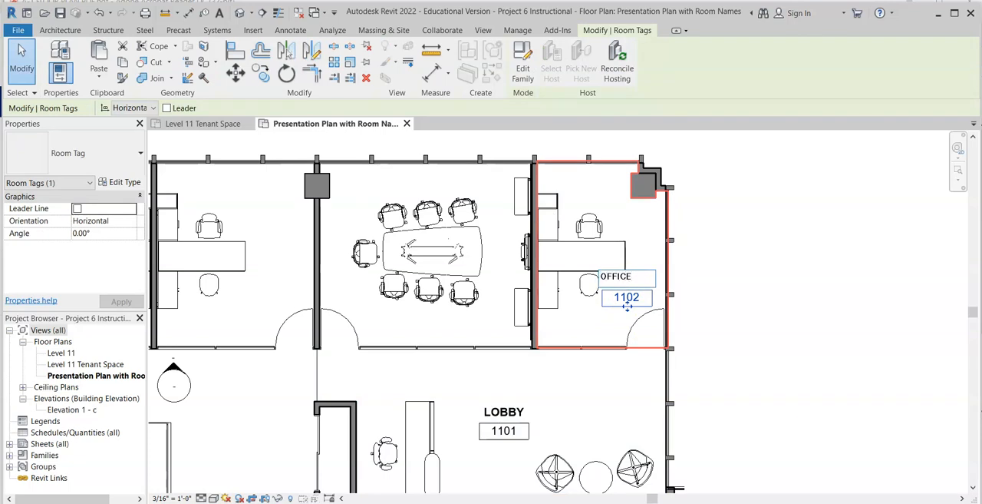
{"action": "left_click", "coordinate": [613, 323]}
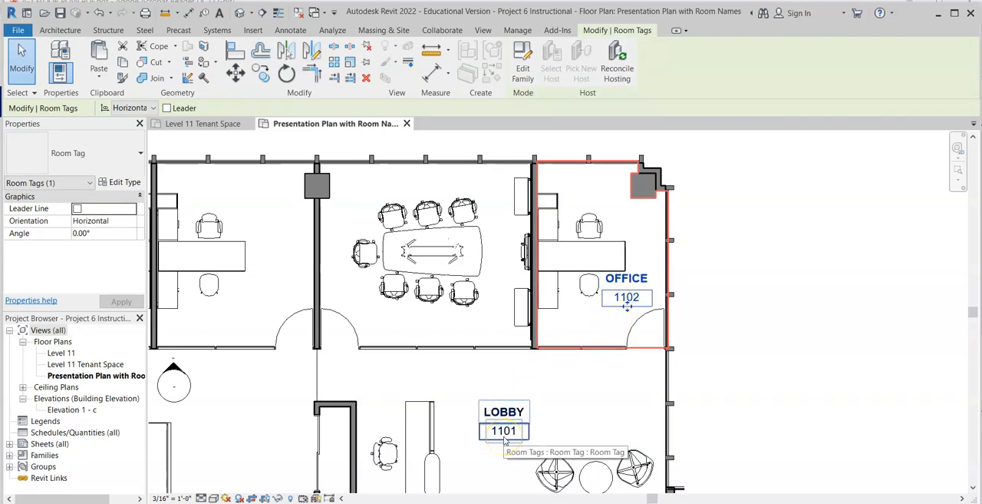
{"action": "left_click", "coordinate": [640, 299]}
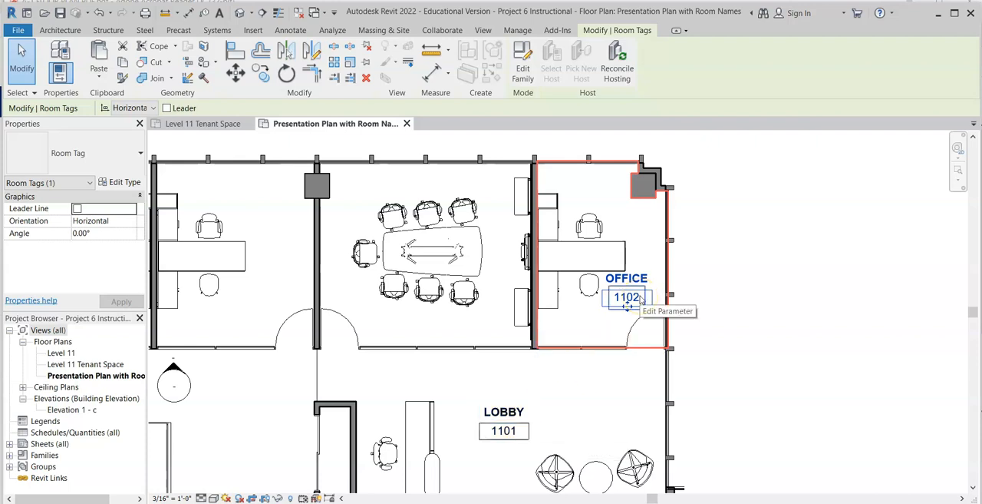
Place tagged rooms in the conference room and in the three adjoining offices along the same row, near their doors.
{"action": "left_click", "coordinate": [60, 30]}
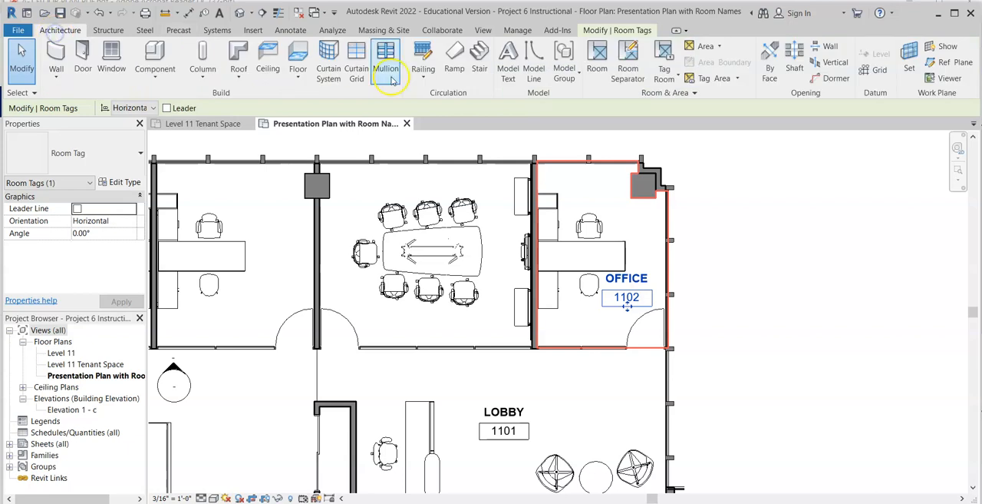
{"action": "left_click", "coordinate": [596, 59]}
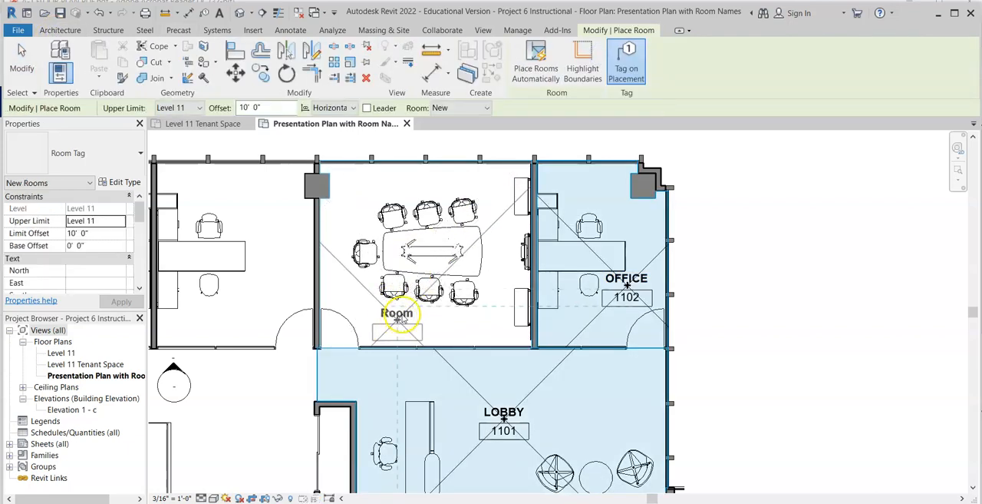
{"action": "left_click", "coordinate": [402, 315]}
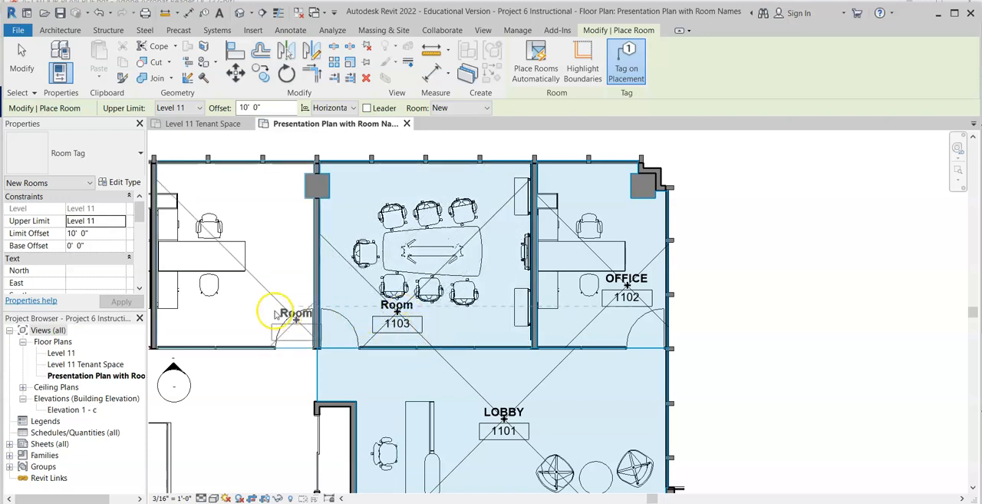
{"action": "middle_click_drag", "start_coordinate": [244, 314], "coordinate": [614, 303]}
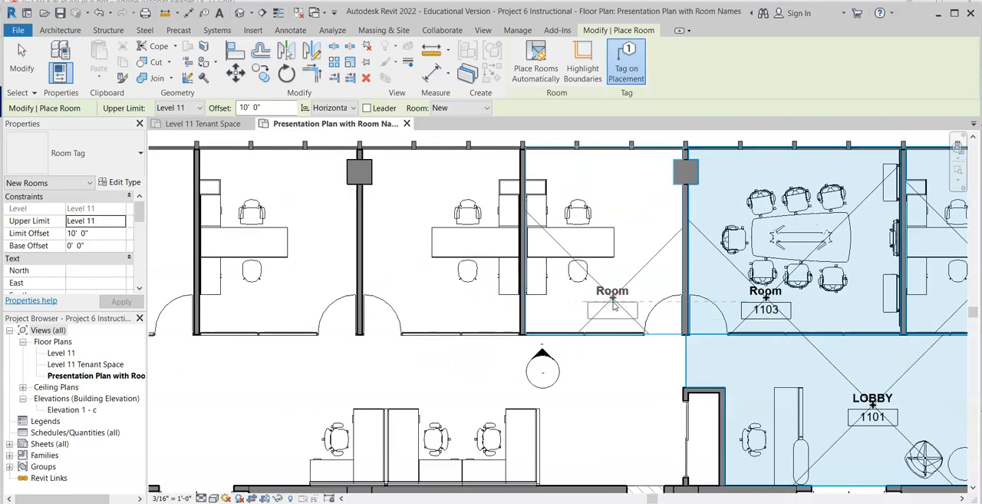
{"action": "left_click", "coordinate": [614, 305]}
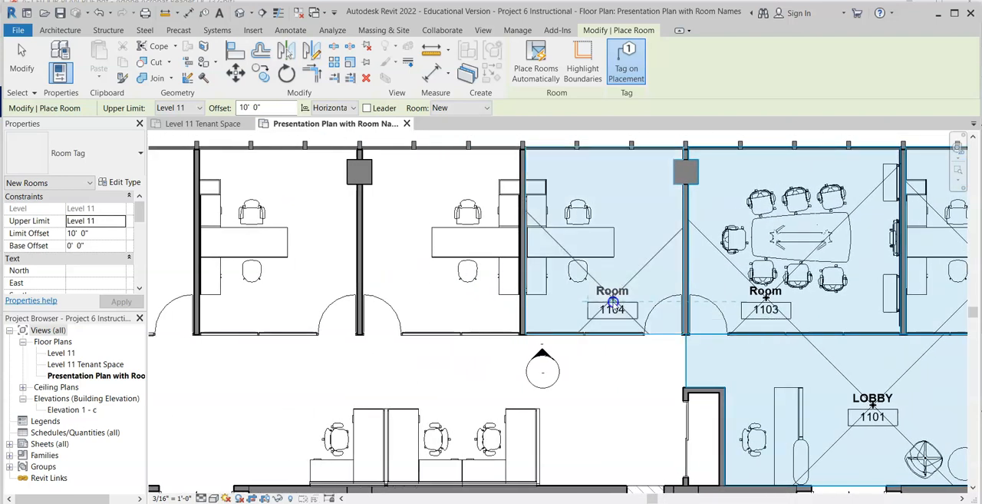
{"action": "left_click", "coordinate": [430, 301]}
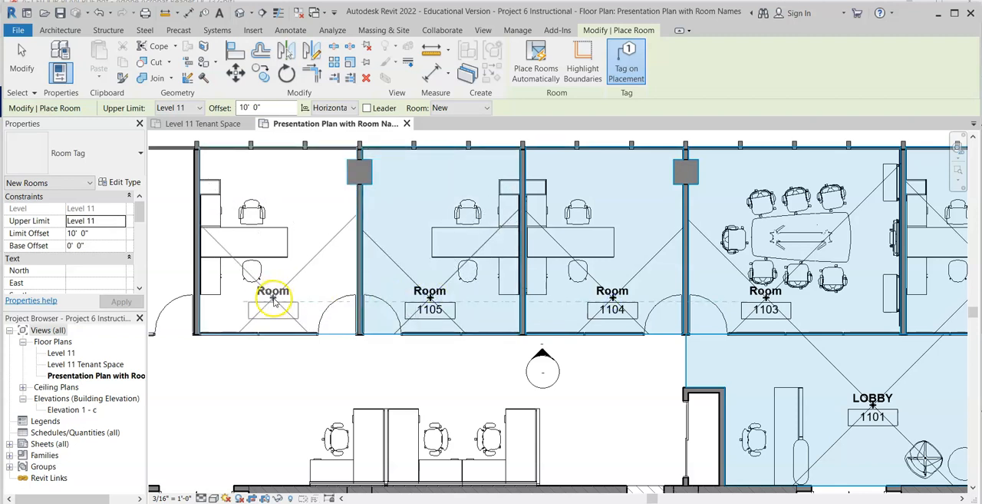
{"action": "left_click", "coordinate": [280, 304]}
Place tagged rooms in the far corner office, the kitchen below it and the open workstation area.
{"action": "middle_click_drag", "start_coordinate": [313, 311], "coordinate": [622, 302]}
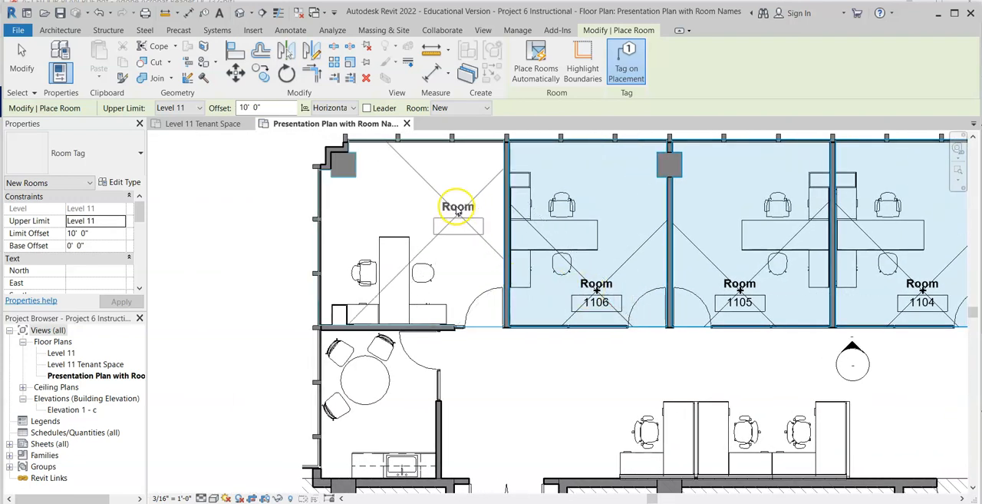
{"action": "left_click", "coordinate": [421, 185]}
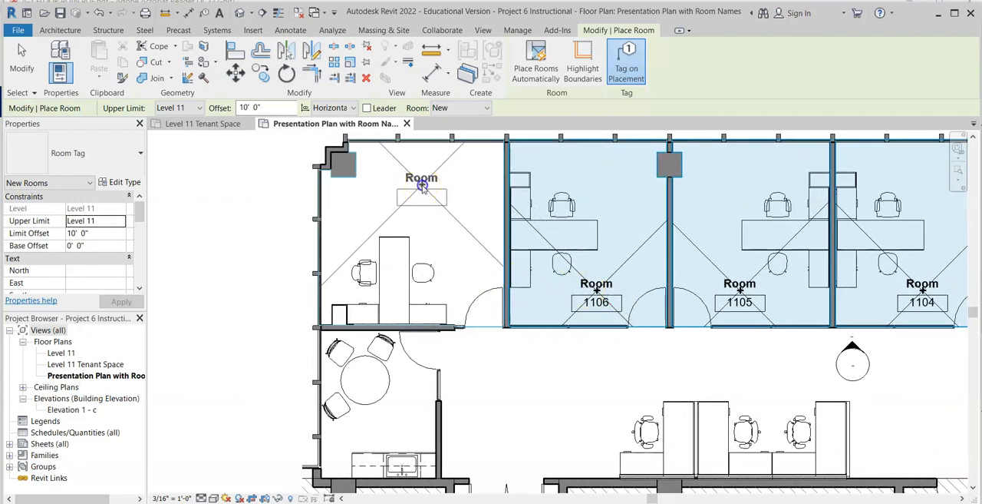
{"action": "left_click", "coordinate": [396, 416]}
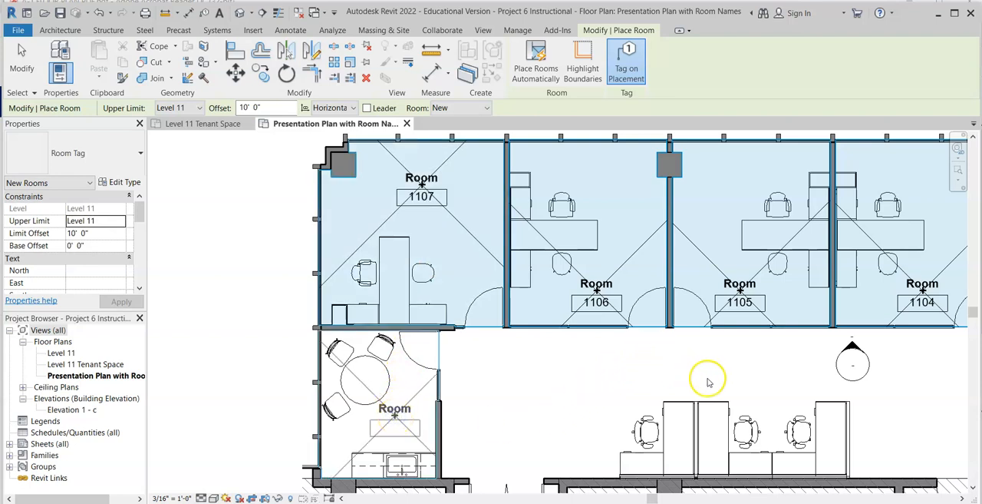
{"action": "middle_click_drag", "start_coordinate": [756, 371], "coordinate": [579, 368]}
{"action": "left_click", "coordinate": [546, 365]}
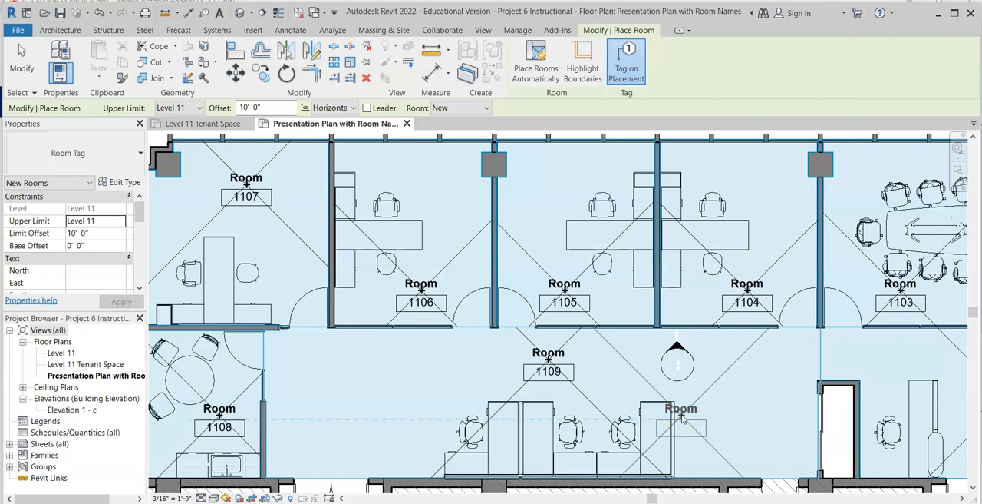
{"action": "key", "text": "r"}
{"action": "key", "text": "s"}
{"action": "left_click", "coordinate": [749, 285]}
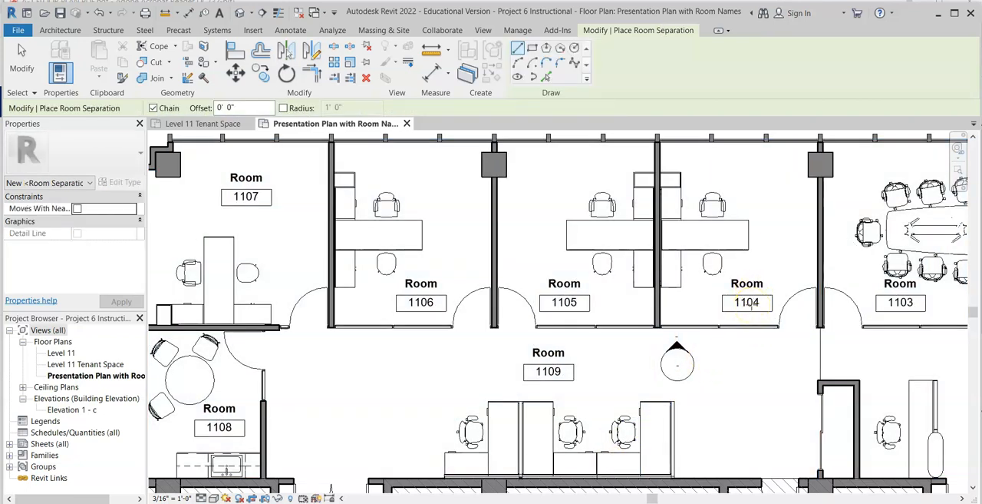
{"action": "left_click", "coordinate": [755, 294]}
{"action": "key", "text": "Escape"}
{"action": "key", "text": "Escape"}
Change the room name in tag 1104 to OFFICE.
{"action": "left_click", "coordinate": [757, 284]}
{"action": "left_click", "coordinate": [757, 283]}
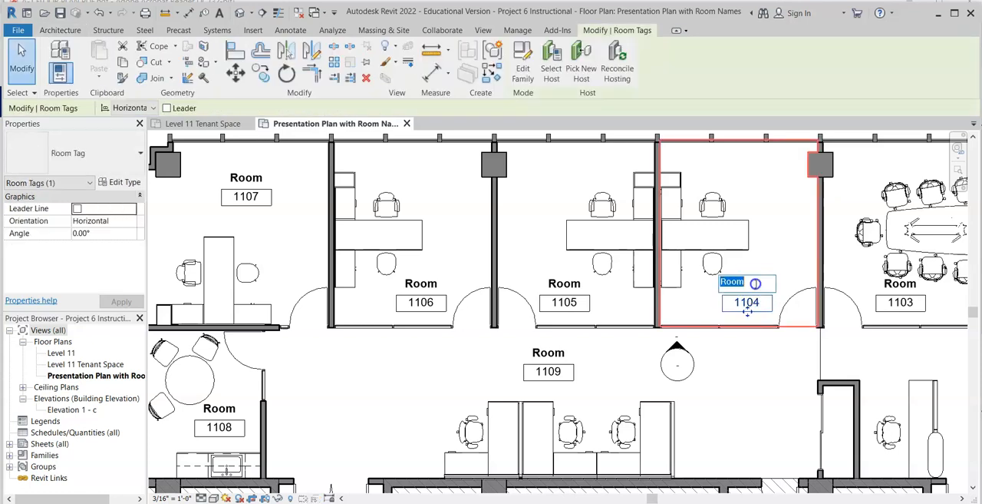
{"action": "type", "text": "OFFICE"}
{"action": "left_click", "coordinate": [764, 283]}
Change the conference room's name in its tag to CONFERENCE.
{"action": "left_click", "coordinate": [904, 284]}
{"action": "left_click", "coordinate": [904, 284]}
{"action": "left_click", "coordinate": [905, 284]}
{"action": "type", "text": "CONFERENCE"}
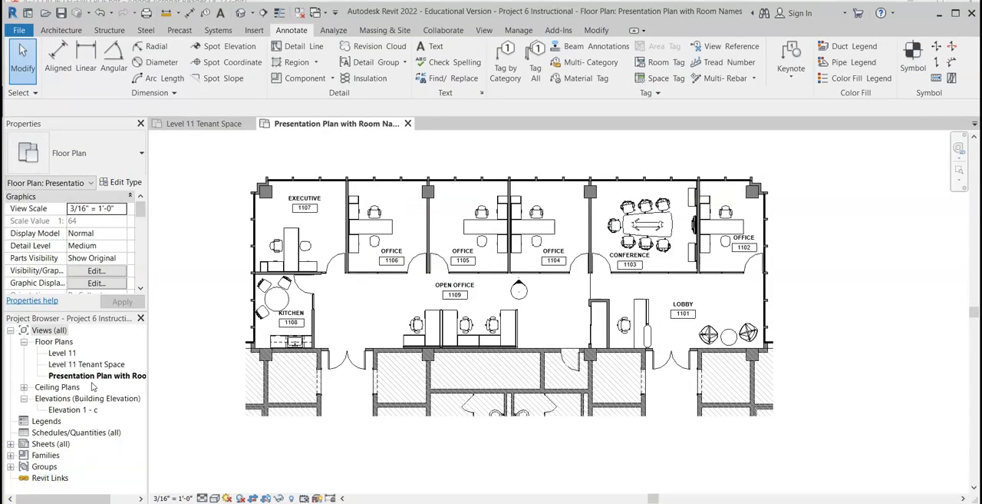
Duplicate the Presentation Plan with Room Names floor plan view with detailing.
{"action": "left_click", "coordinate": [91, 376]}
{"action": "right_click", "coordinate": [92, 376]}
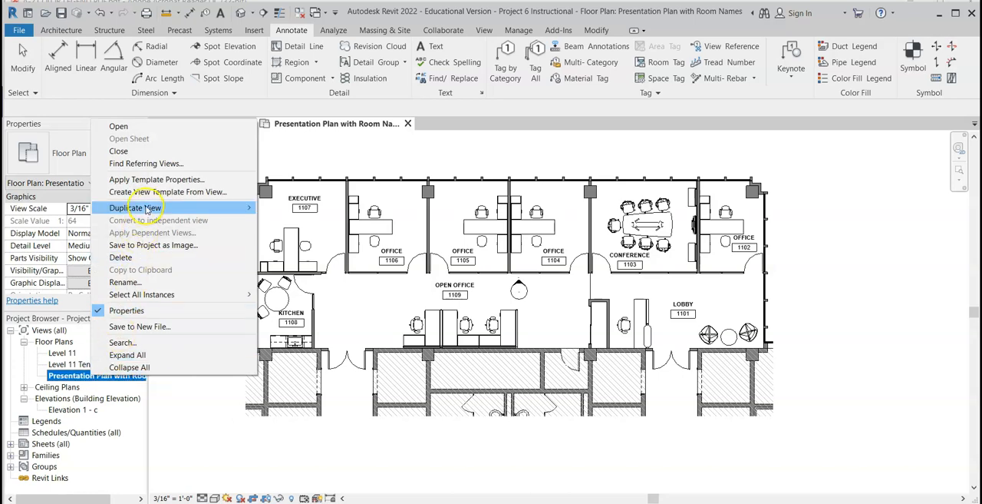
{"action": "mouse_move", "coordinate": [150, 208]}
{"action": "left_click", "coordinate": [307, 208]}
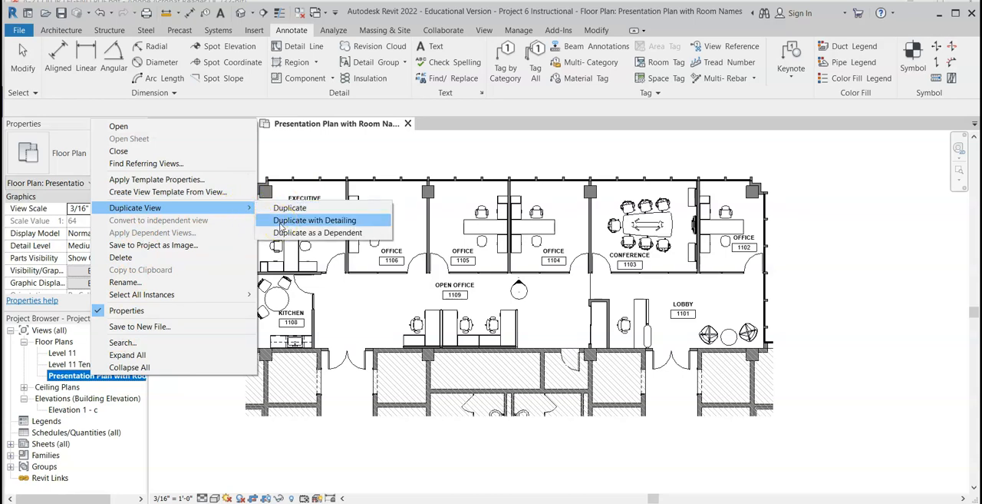
{"action": "left_click", "coordinate": [281, 222]}
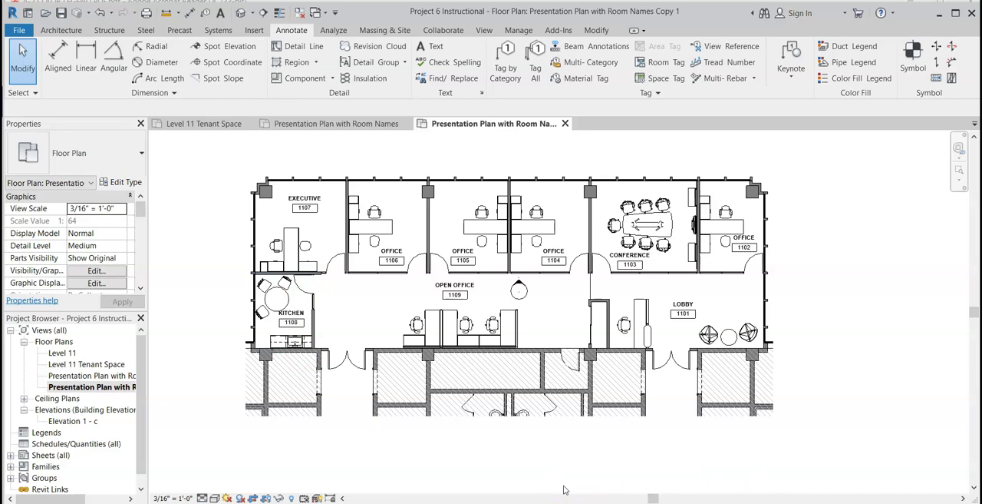
Place a color fill legend beside the plan's upper corner, using space type Rooms and color scheme Name.
{"action": "left_click", "coordinate": [318, 55]}
{"action": "left_click", "coordinate": [859, 79]}
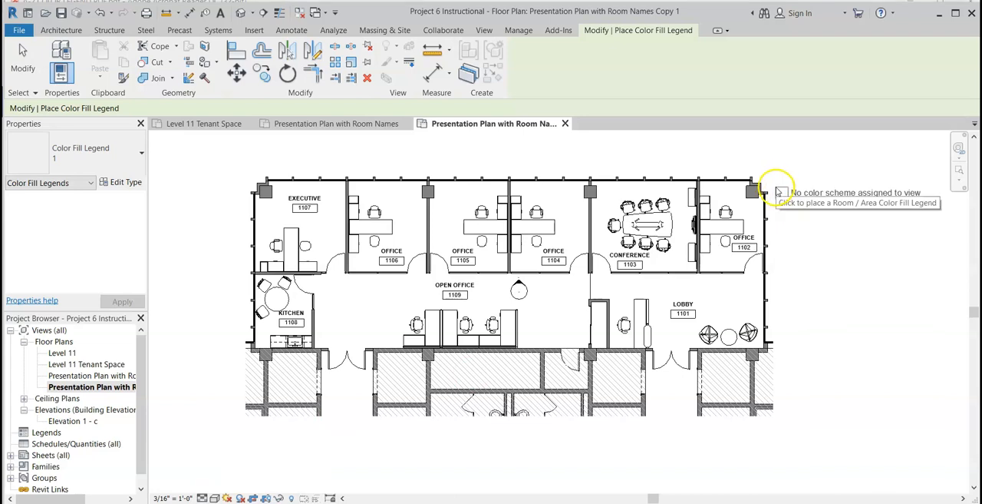
{"action": "left_click", "coordinate": [783, 193]}
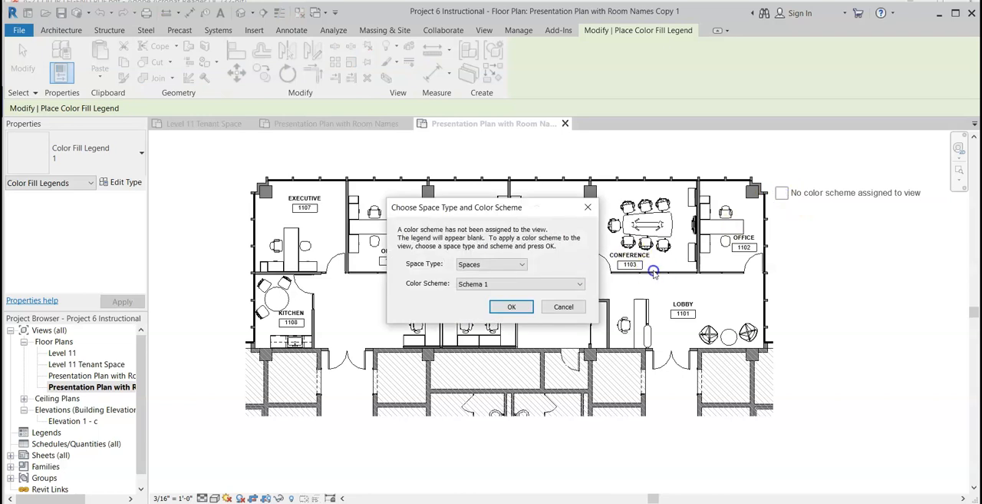
{"action": "left_click", "coordinate": [521, 265]}
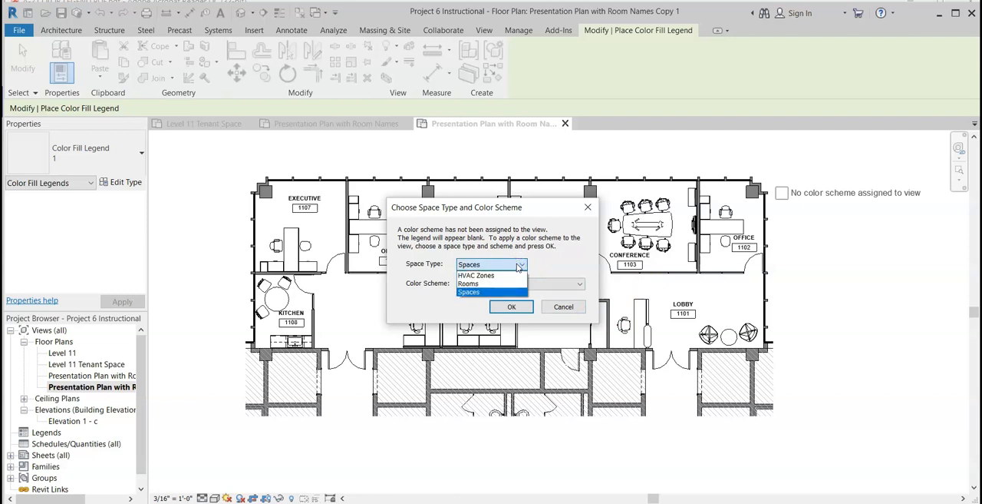
{"action": "left_click", "coordinate": [505, 284]}
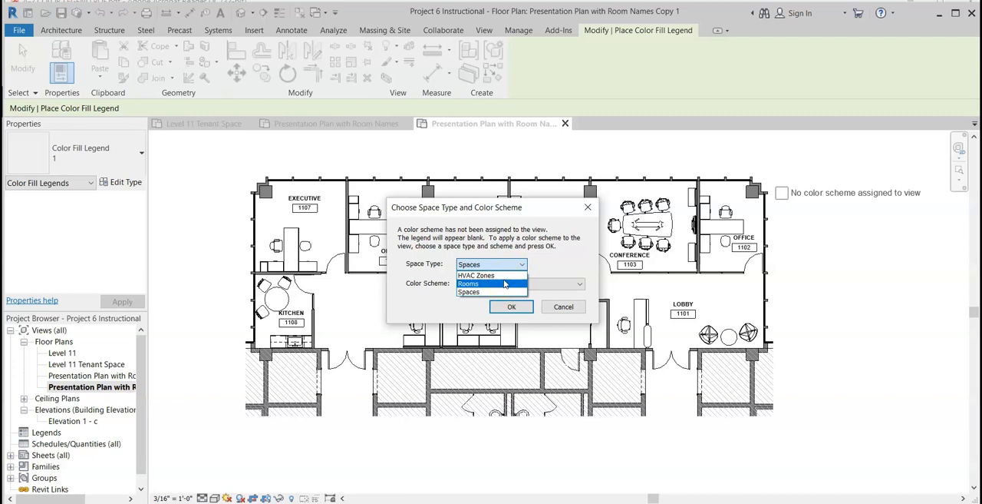
{"action": "left_click", "coordinate": [505, 284]}
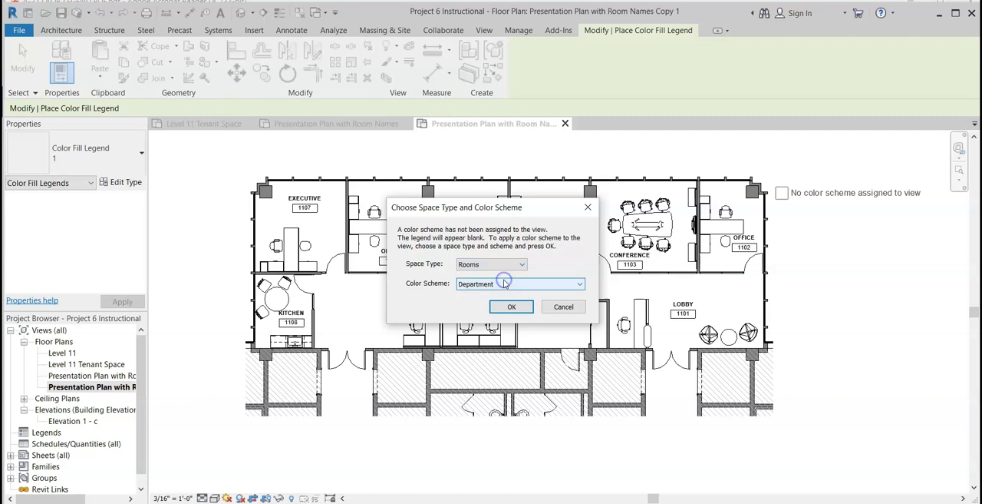
{"action": "left_click", "coordinate": [505, 284]}
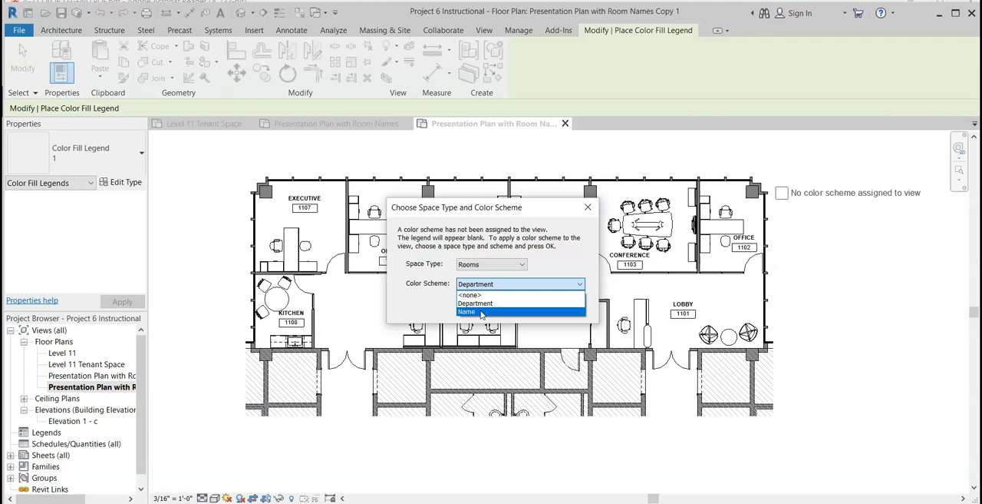
{"action": "left_click", "coordinate": [481, 312]}
{"action": "left_click", "coordinate": [499, 307]}
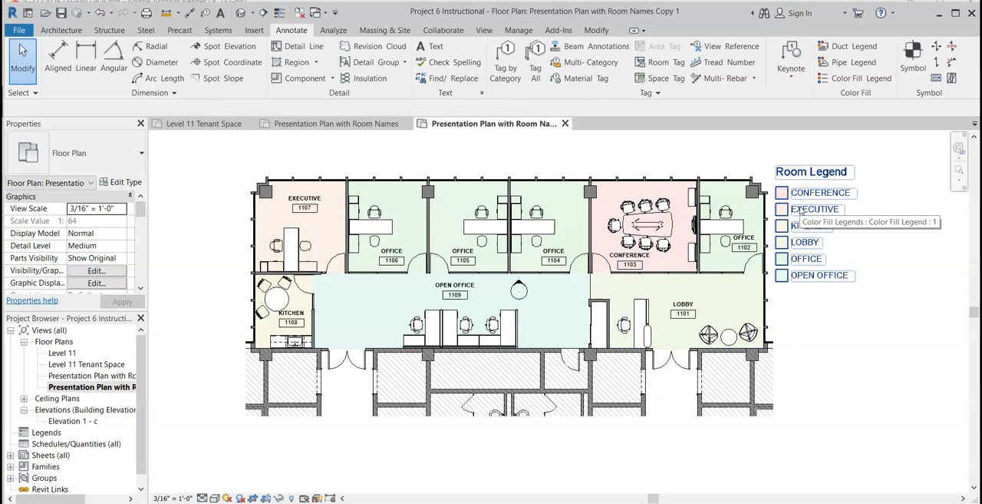
Set the CONFERENCE color in the room legend's color scheme to RGB 128-128-192 and apply it.
{"action": "left_click", "coordinate": [814, 174]}
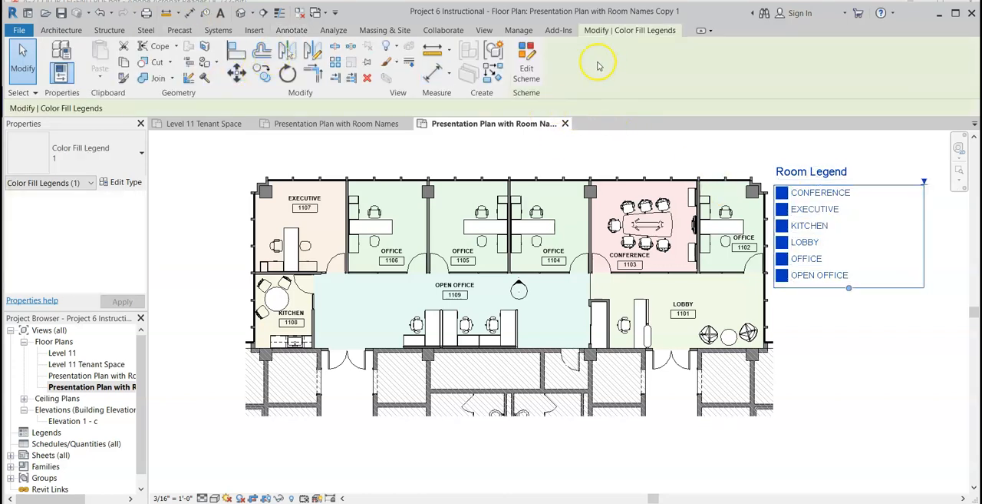
{"action": "left_click", "coordinate": [527, 73]}
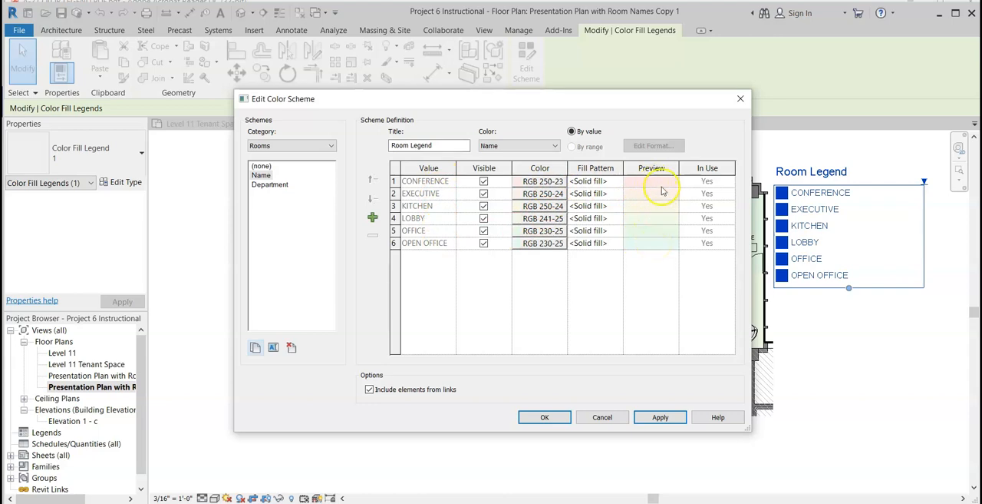
{"action": "left_click", "coordinate": [542, 182]}
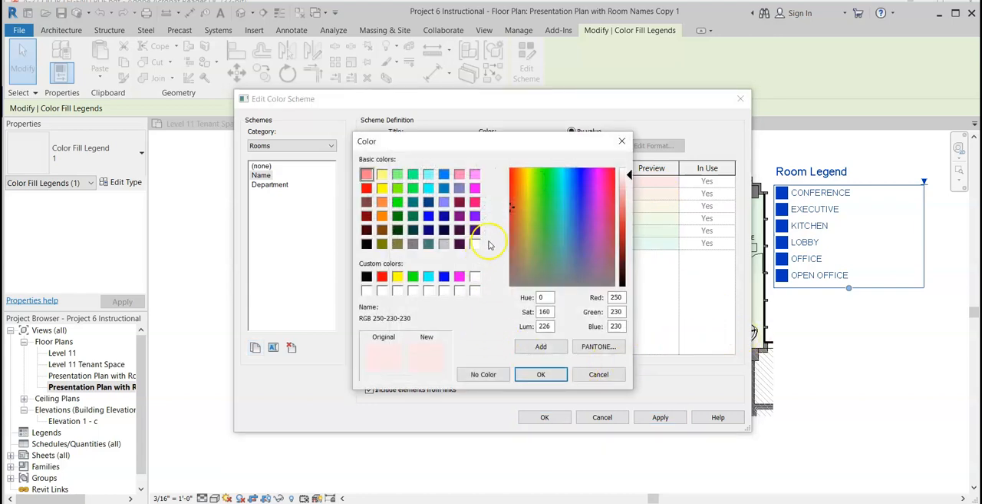
{"action": "left_click", "coordinate": [460, 189]}
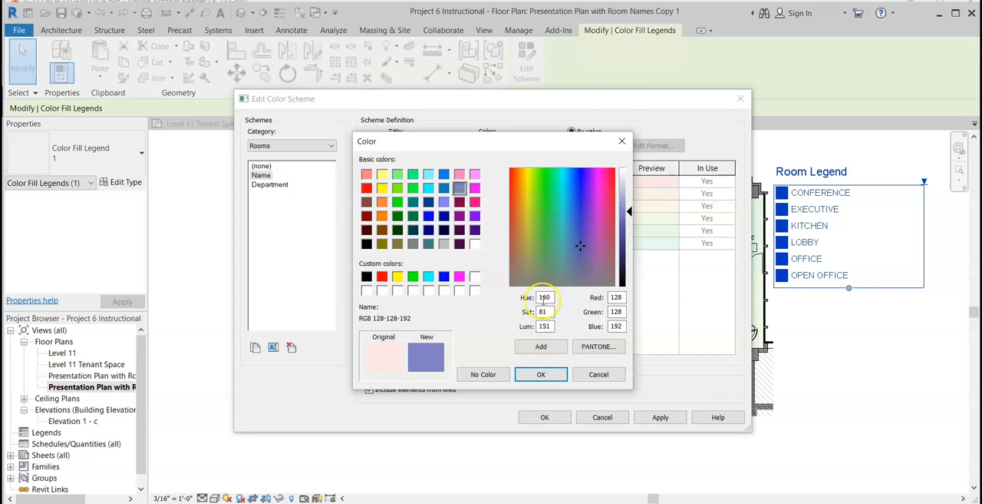
{"action": "left_click", "coordinate": [541, 375]}
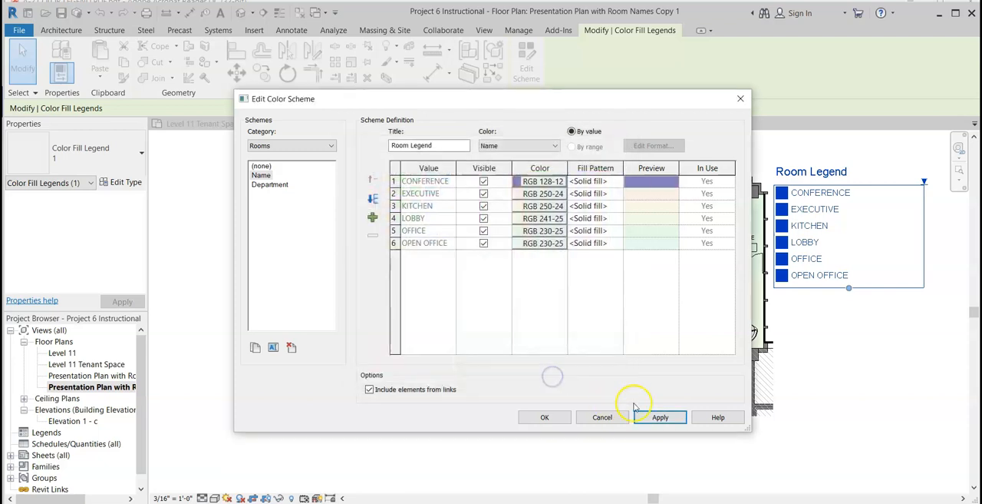
{"action": "left_click", "coordinate": [660, 417]}
{"action": "left_click", "coordinate": [544, 417]}
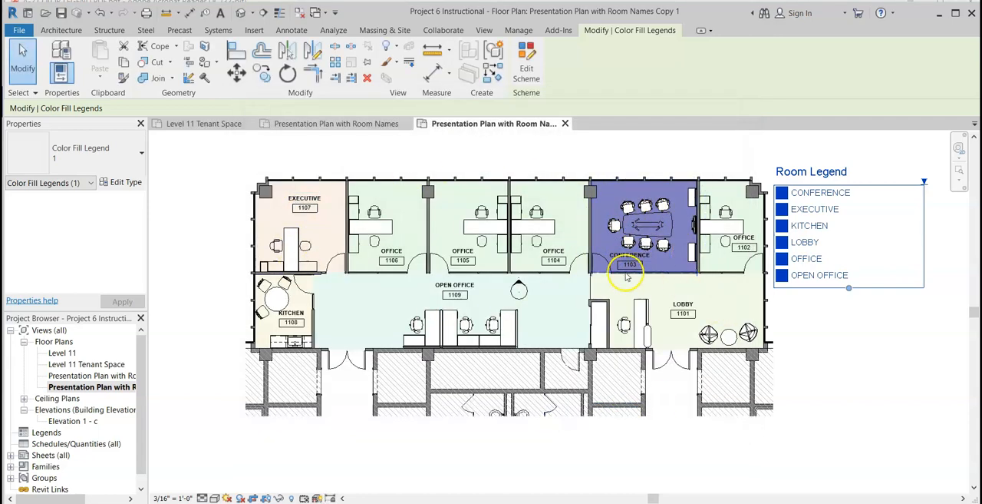
Lighten the CONFERENCE color in the room legend's scheme to RGB 218-218-237 and apply it.
{"action": "left_click", "coordinate": [630, 252]}
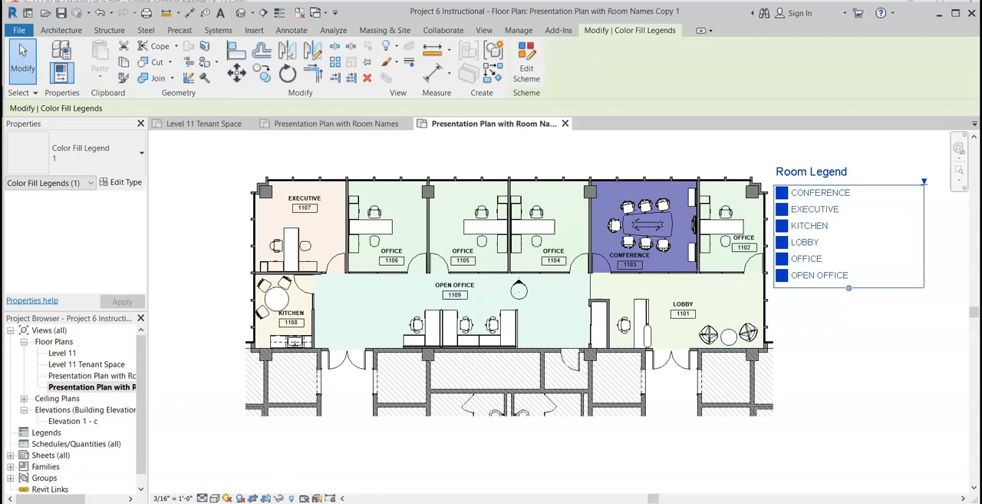
{"action": "left_click", "coordinate": [527, 67]}
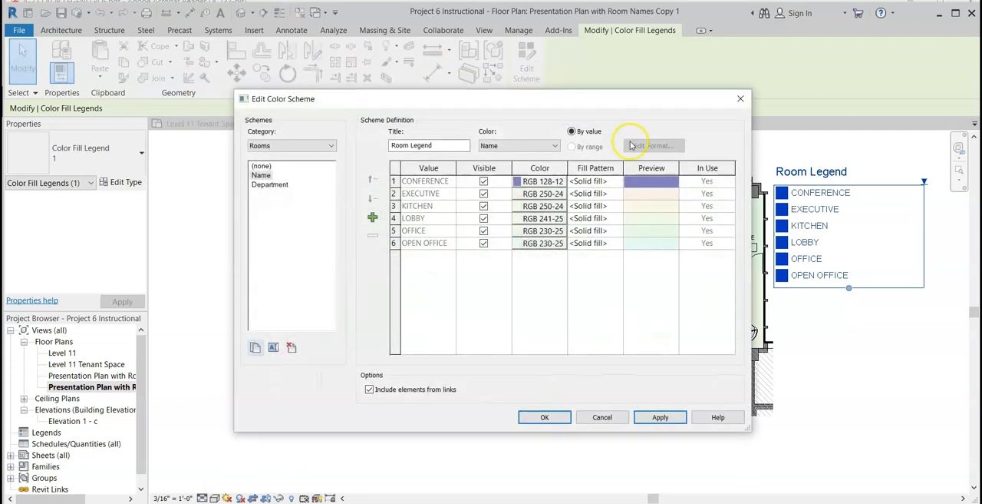
{"action": "left_click", "coordinate": [544, 181]}
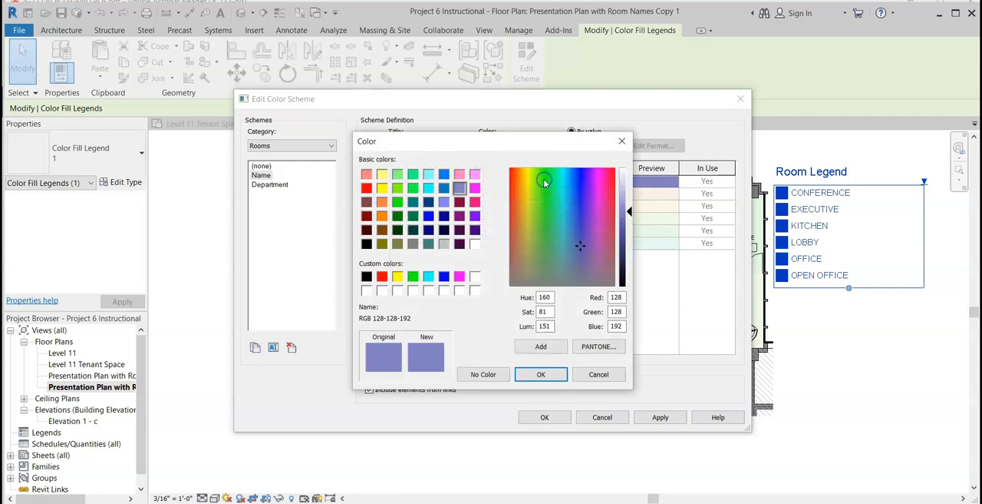
{"action": "left_click_drag", "start_coordinate": [628, 211], "coordinate": [628, 181]}
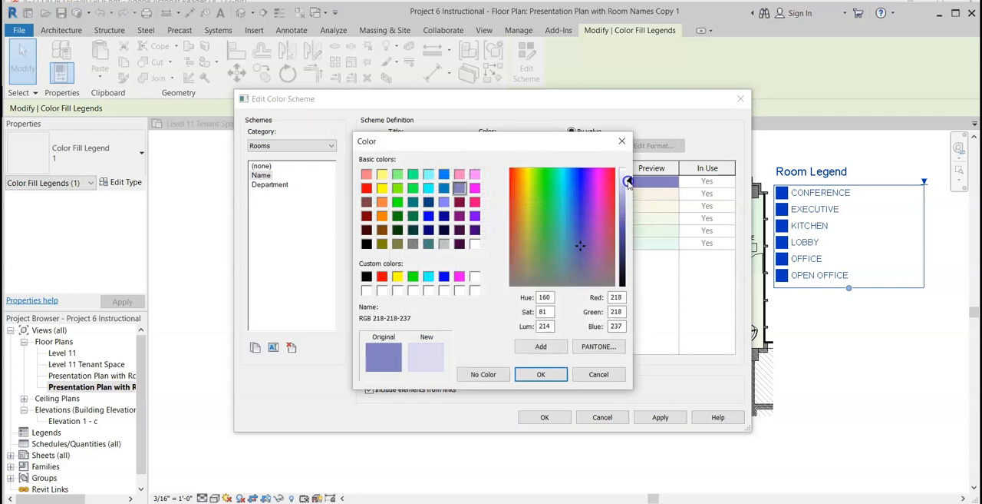
{"action": "left_click", "coordinate": [555, 375]}
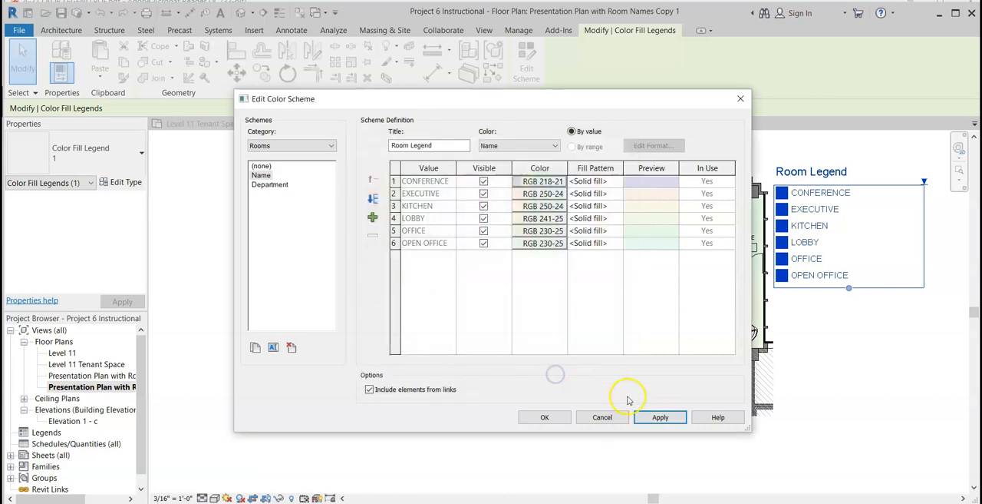
{"action": "left_click", "coordinate": [658, 417]}
{"action": "left_click", "coordinate": [550, 417]}
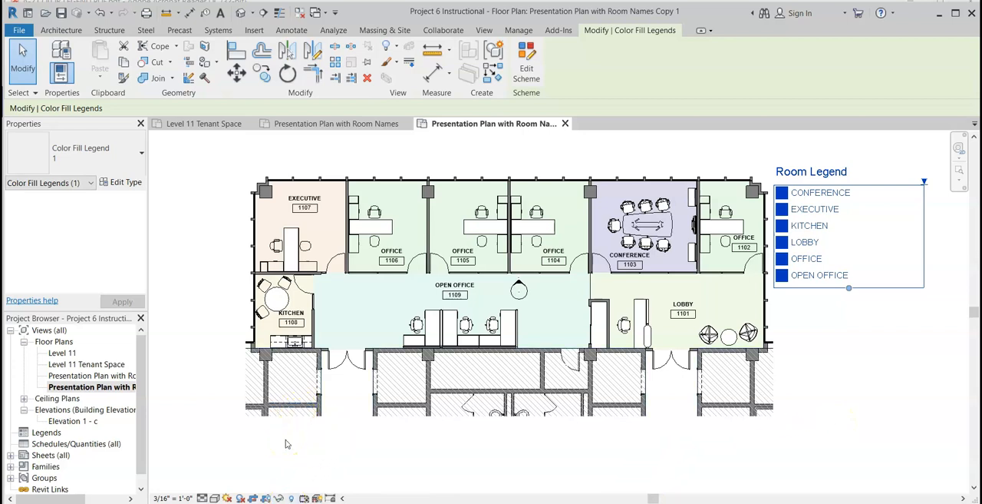
Turn off visibility for the CONFERENCE value in the room legend's color scheme, apply it, and undo the change.
{"action": "left_click", "coordinate": [699, 152]}
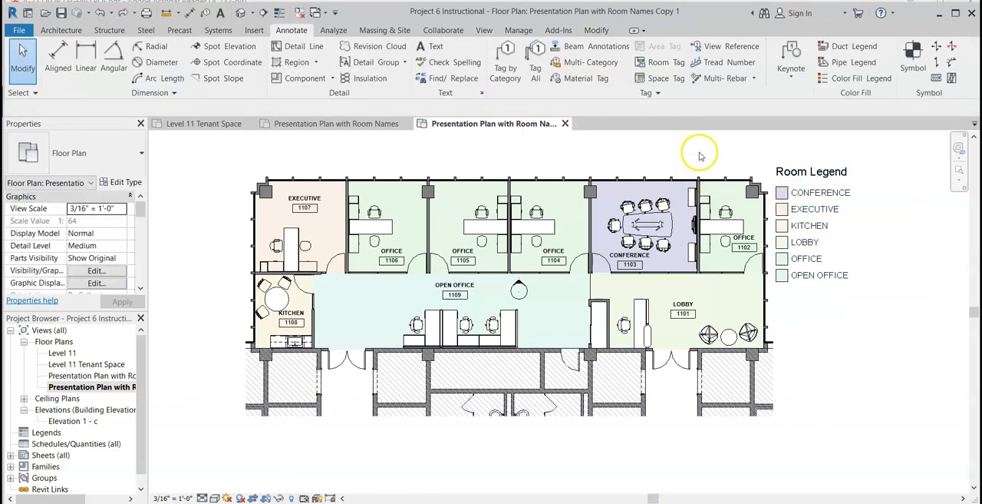
{"action": "left_click", "coordinate": [806, 177]}
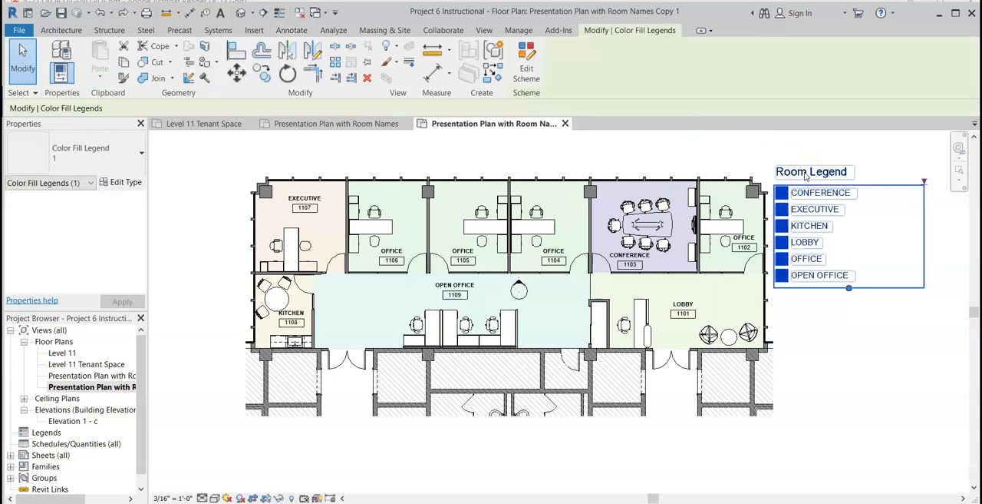
{"action": "left_click", "coordinate": [530, 70]}
{"action": "left_click", "coordinate": [485, 182]}
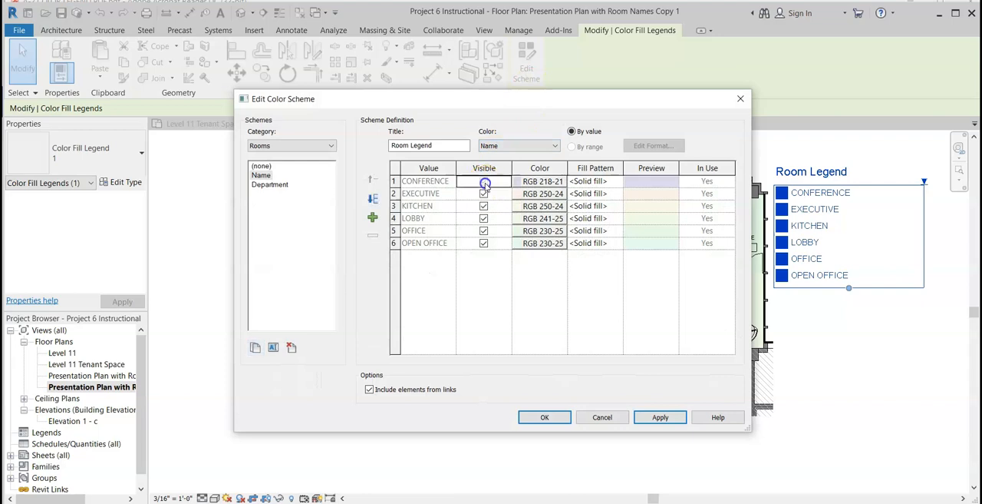
{"action": "left_click", "coordinate": [658, 418]}
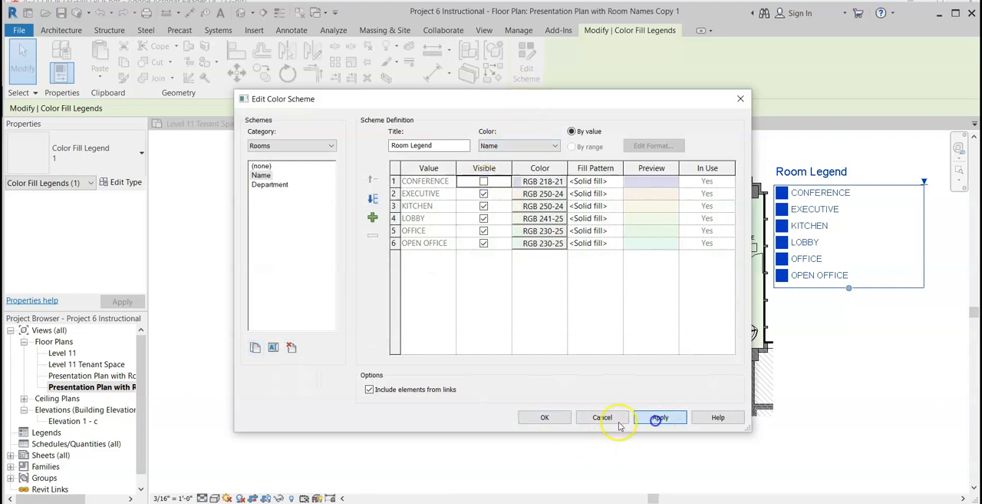
{"action": "left_click", "coordinate": [554, 419]}
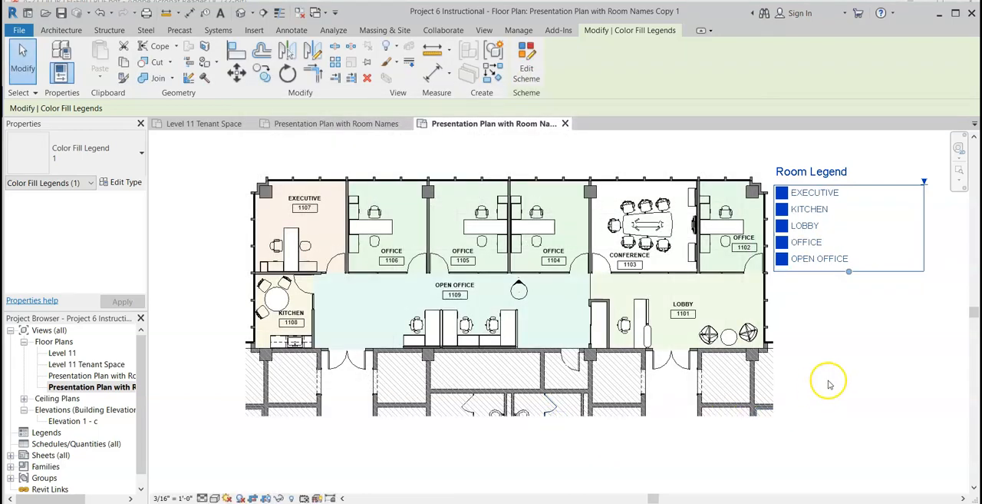
{"action": "left_click", "coordinate": [829, 384]}
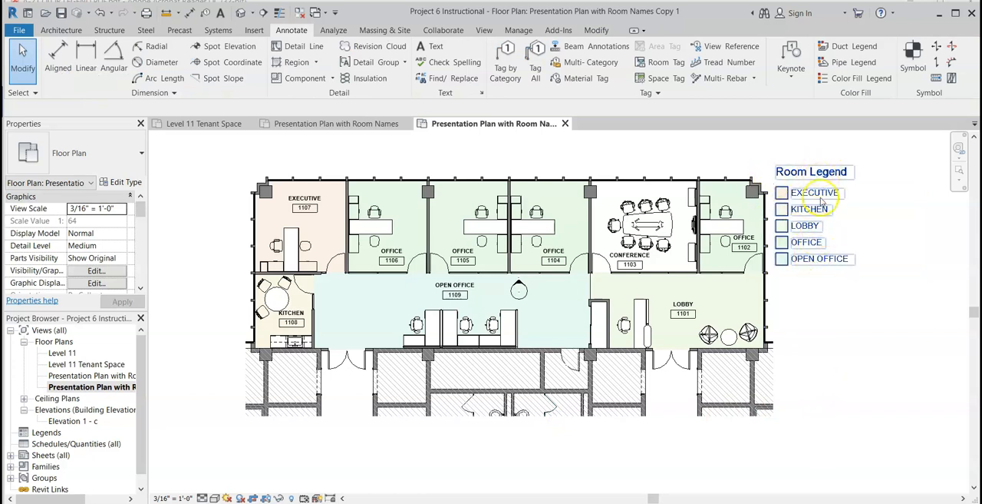
{"action": "left_click", "coordinate": [101, 15]}
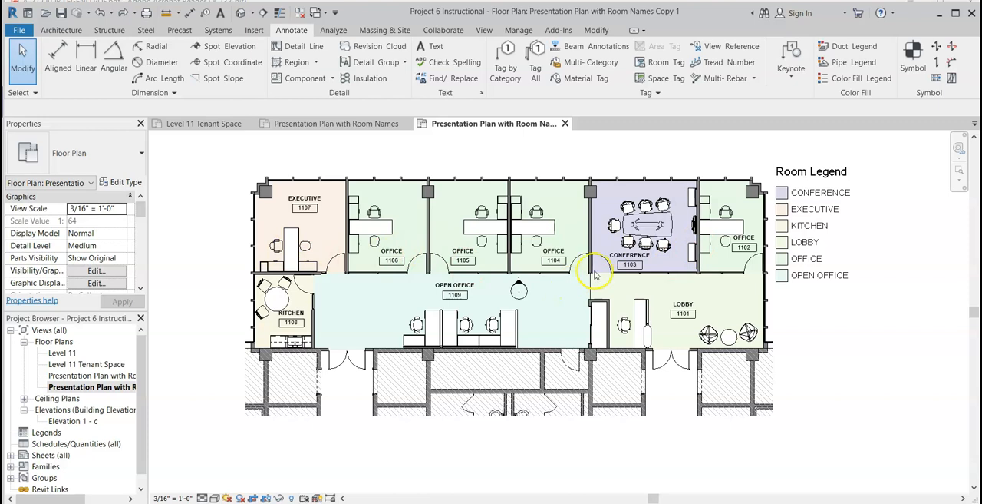
Set the CONFERENCE color in the room legend's color scheme to RGB 000-000-064.
{"action": "left_click", "coordinate": [786, 181]}
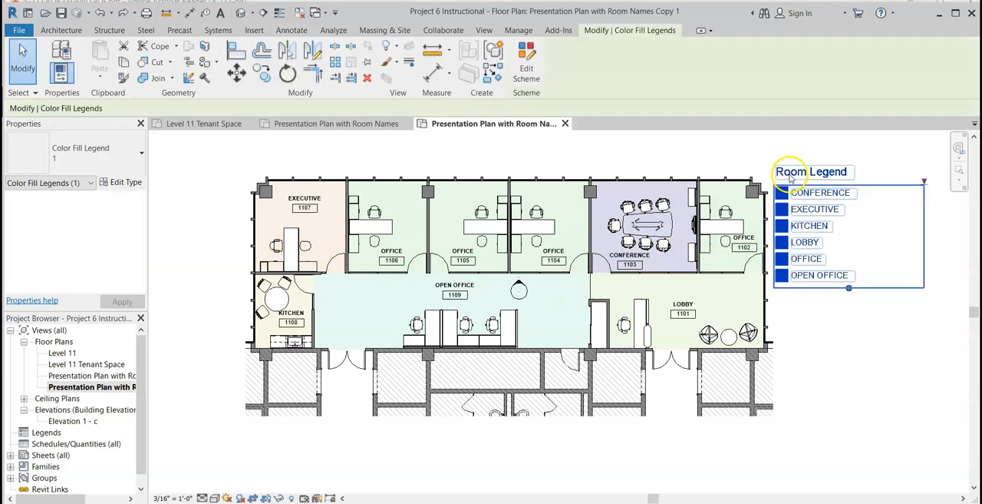
{"action": "left_click", "coordinate": [531, 74]}
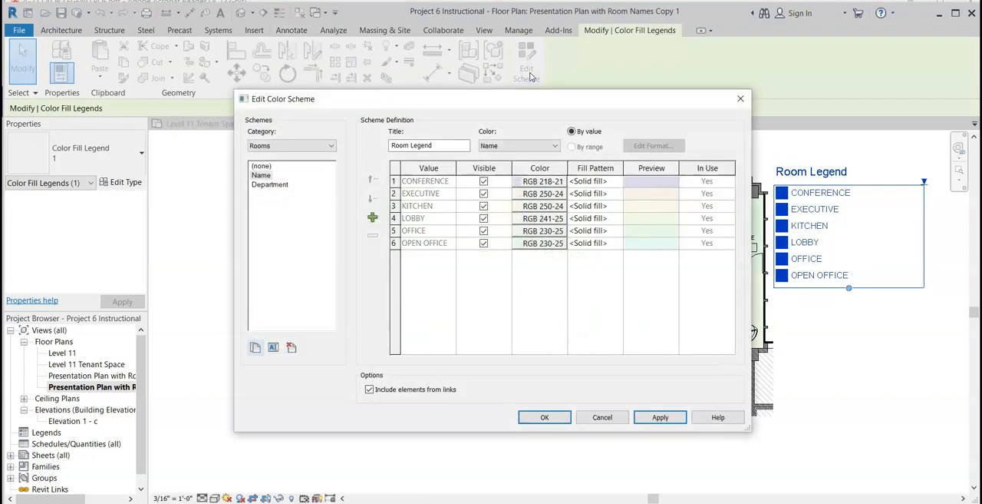
{"action": "left_click", "coordinate": [535, 181]}
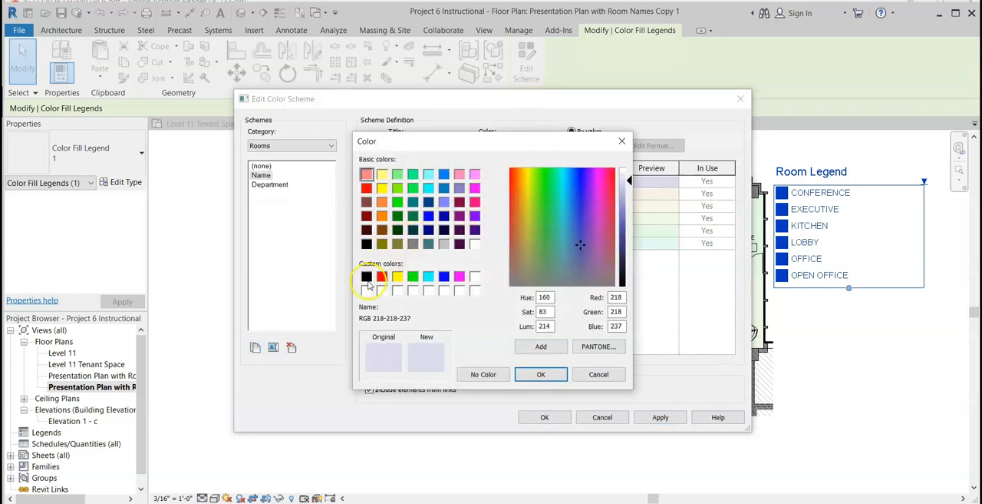
{"action": "left_click", "coordinate": [444, 230]}
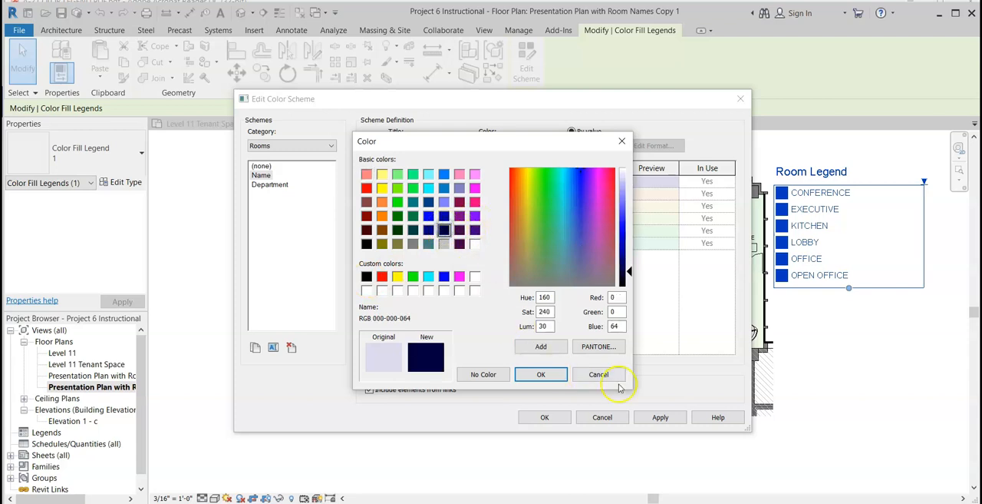
{"action": "left_click", "coordinate": [541, 375]}
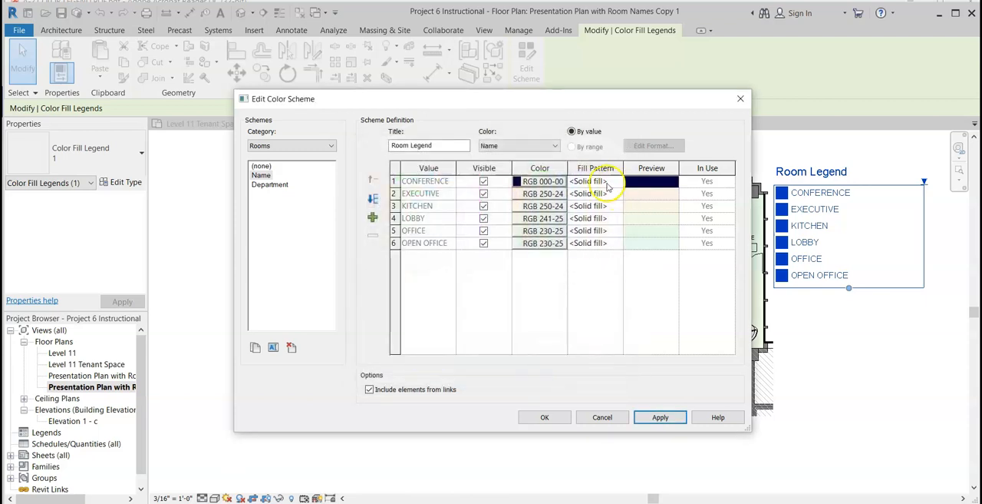
Set the CONFERENCE fill pattern in the color scheme to Diagonal down and apply the scheme to the plan.
{"action": "left_click", "coordinate": [618, 182]}
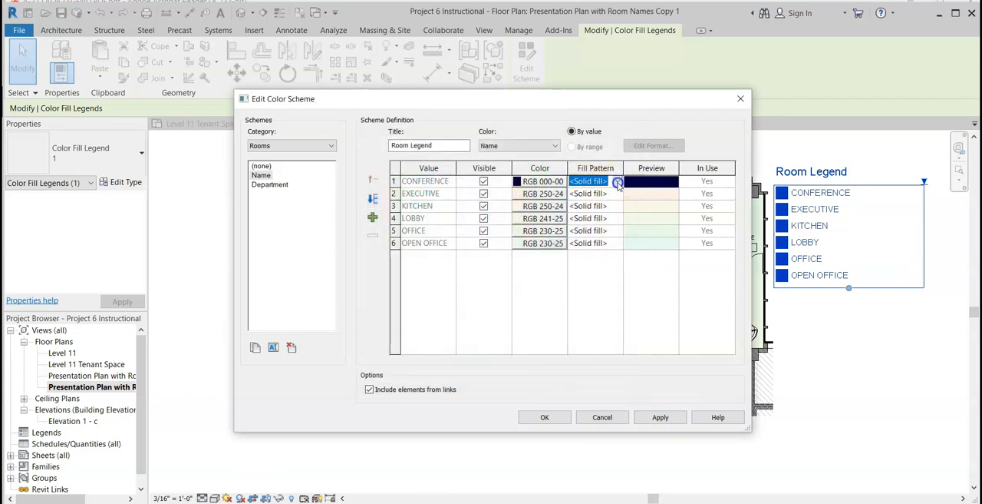
{"action": "left_click", "coordinate": [617, 181]}
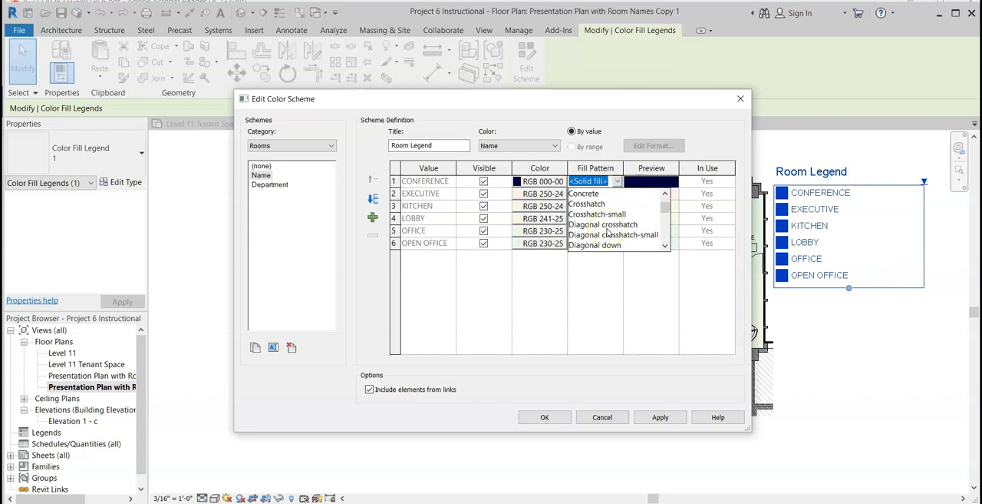
{"action": "left_click", "coordinate": [597, 244]}
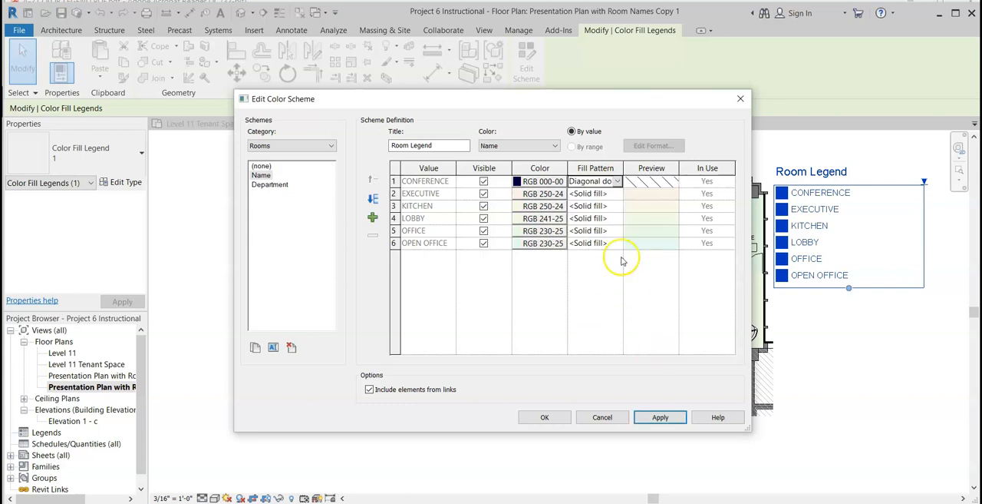
{"action": "left_click", "coordinate": [660, 417]}
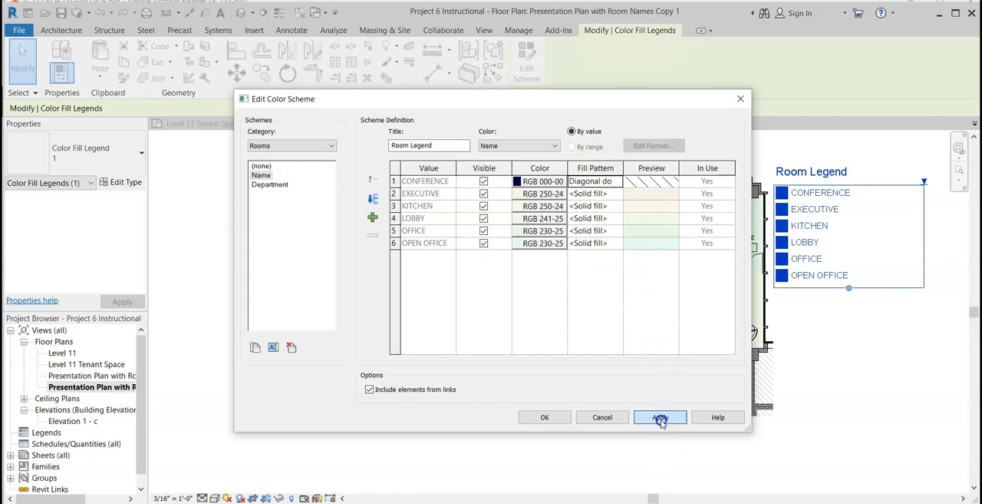
{"action": "left_click", "coordinate": [543, 417]}
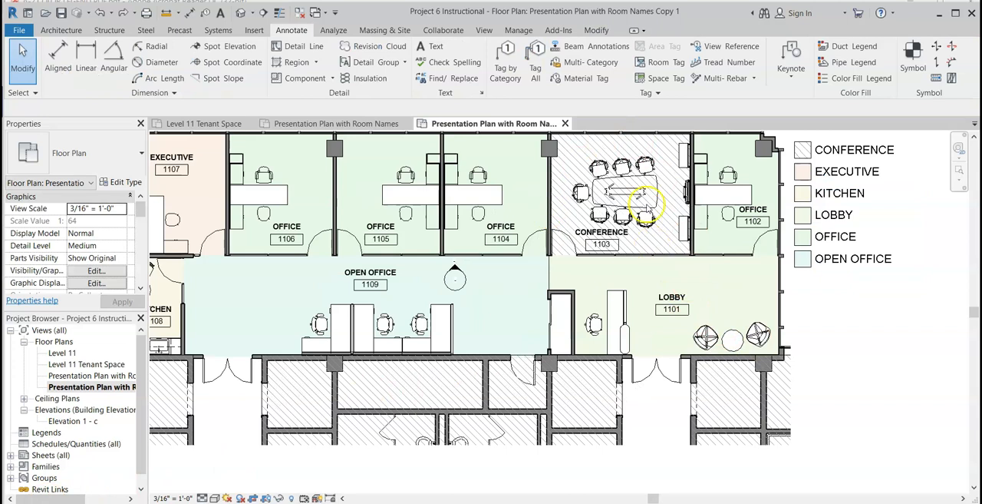
Undo the last color scheme edit to the CONFERENCE room's color and fill pattern.
{"action": "scroll", "coordinate": [602, 230], "scroll_direction": "down", "scroll_amount": 2}
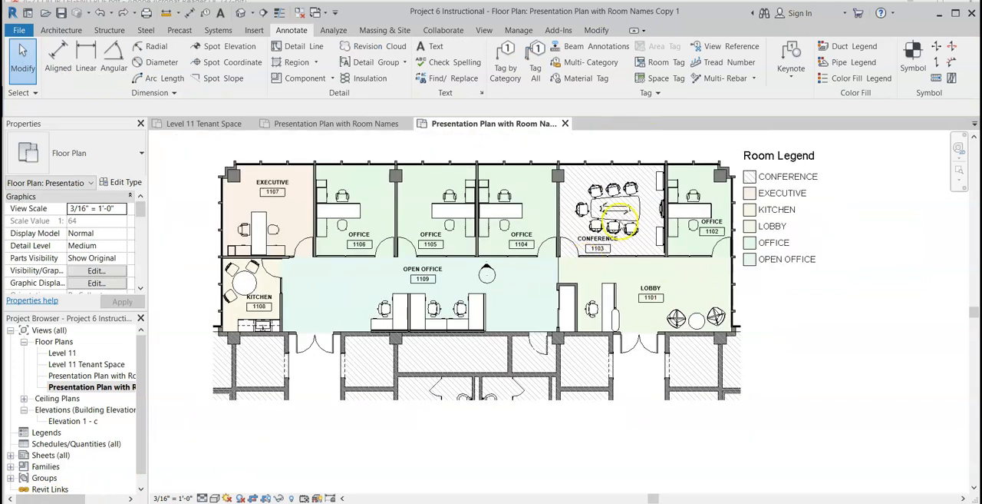
{"action": "left_click", "coordinate": [100, 14]}
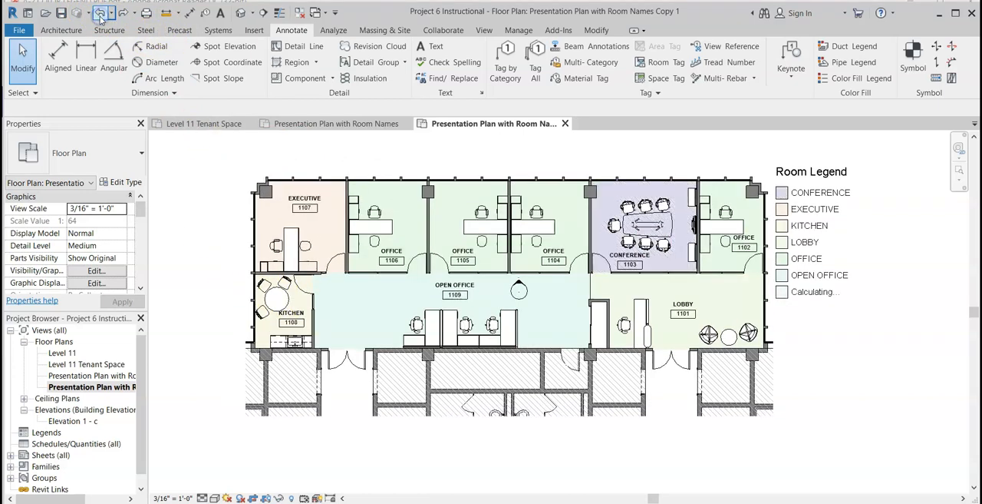
{"action": "left_click", "coordinate": [127, 13]}
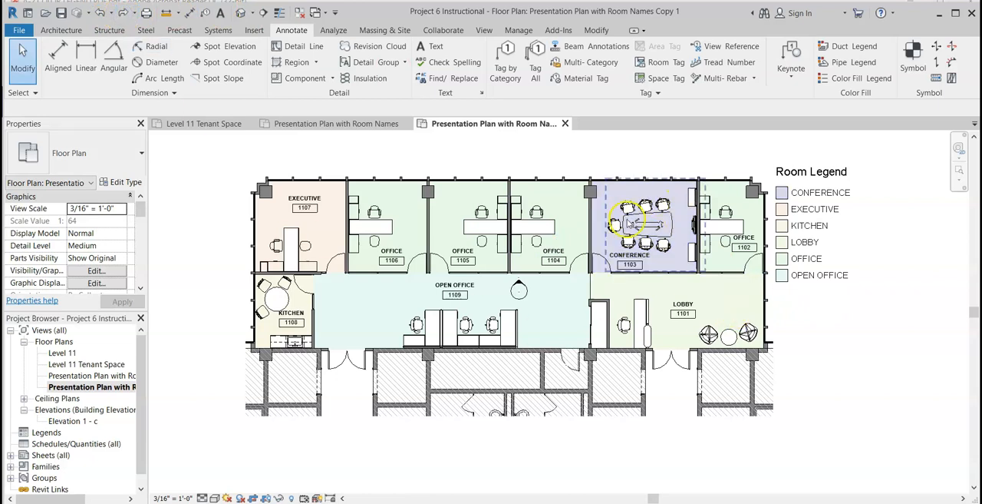